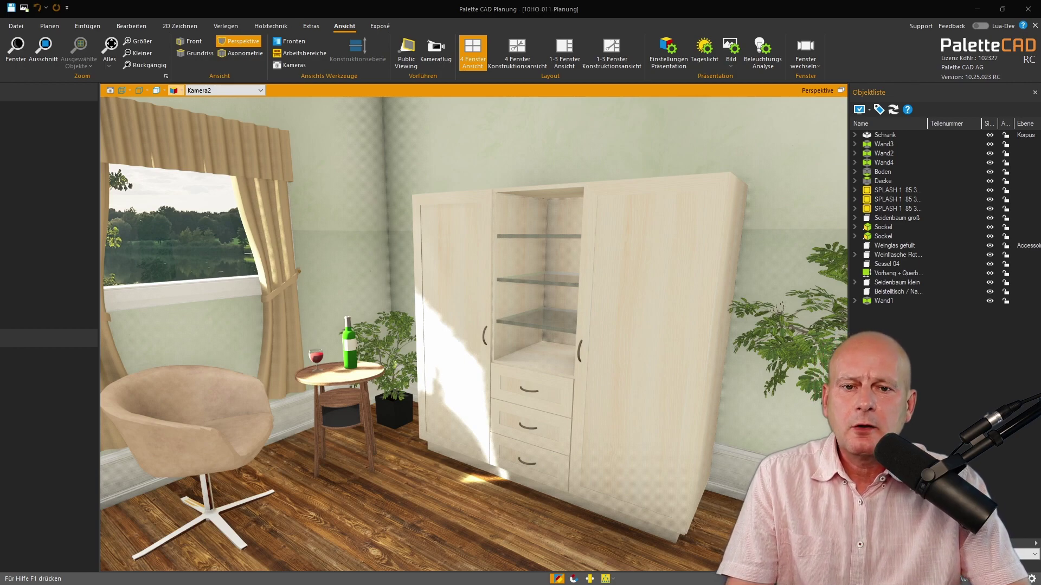
Bring up the Planen tools with Objekt- und Gruppenauswahl active for the furnished room.
{"action": "key", "text": "Escape"}
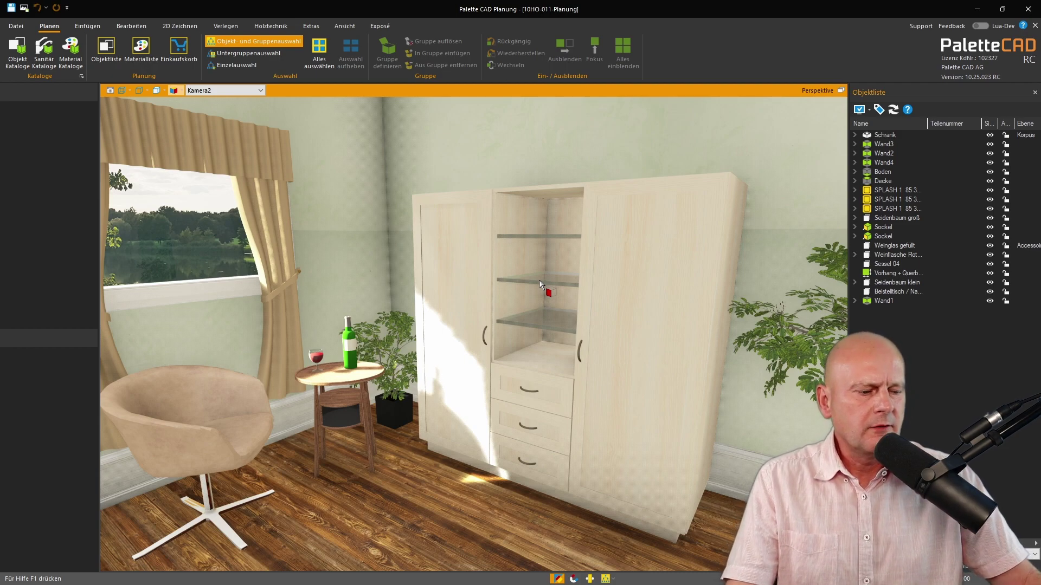
Open the Schrank's Objektdaten and request an Augmented Reality QR code, acknowledging the cloud-save notice.
{"action": "left_click", "coordinate": [597, 281]}
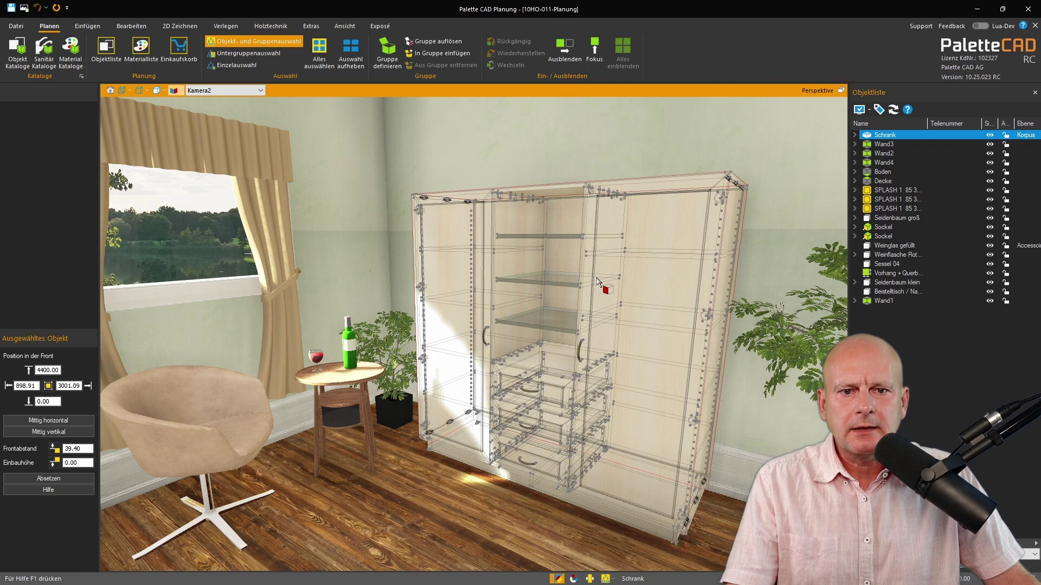
{"action": "key", "text": "shift+j"}
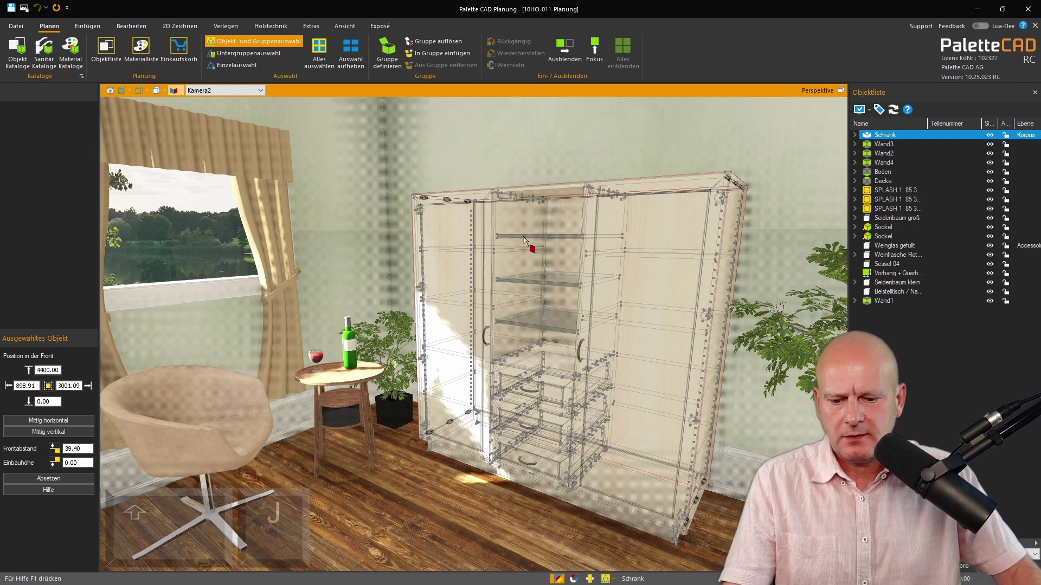
{"action": "left_click", "coordinate": [525, 240]}
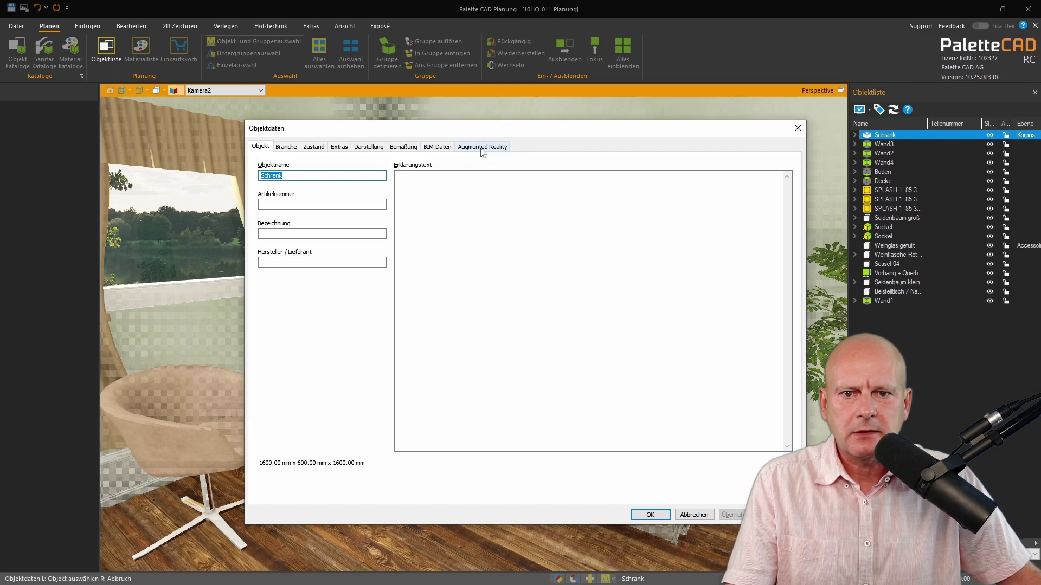
{"action": "left_click", "coordinate": [481, 148]}
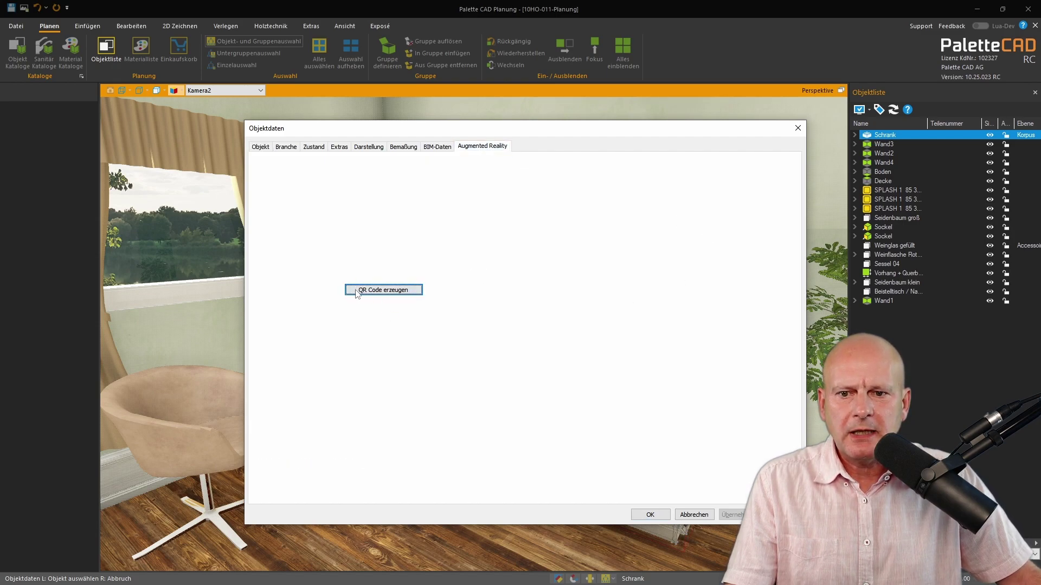
{"action": "left_click", "coordinate": [408, 292]}
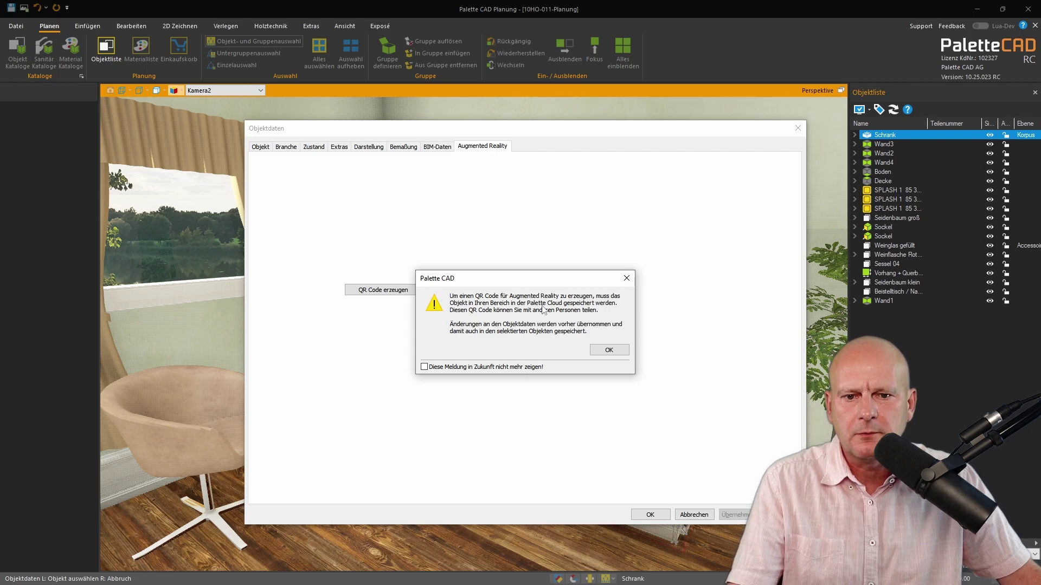
{"action": "left_click", "coordinate": [609, 350]}
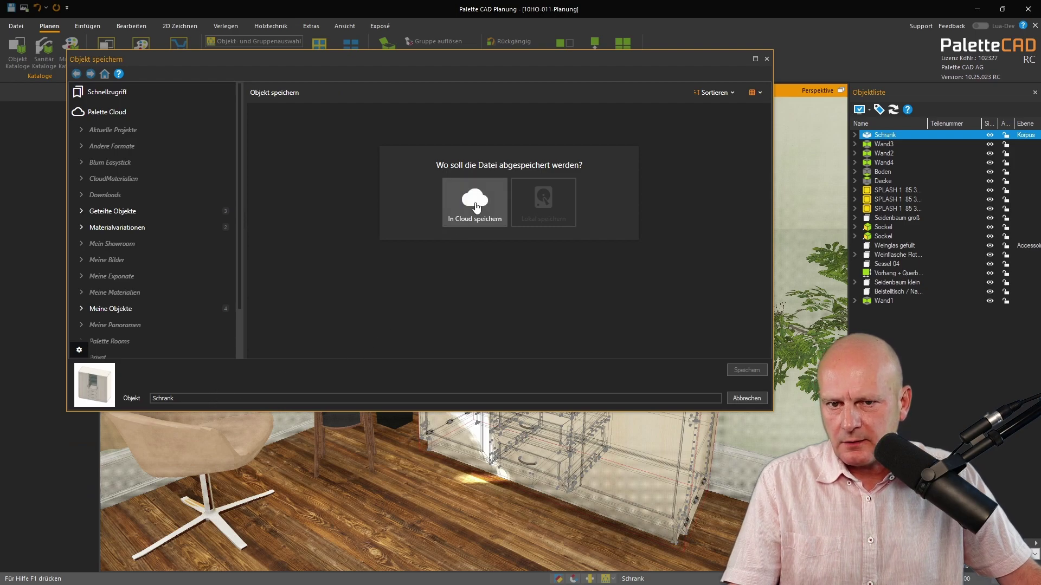
Save the Schrank to the Palette Cloud under a new customer project name.
{"action": "left_click", "coordinate": [475, 206]}
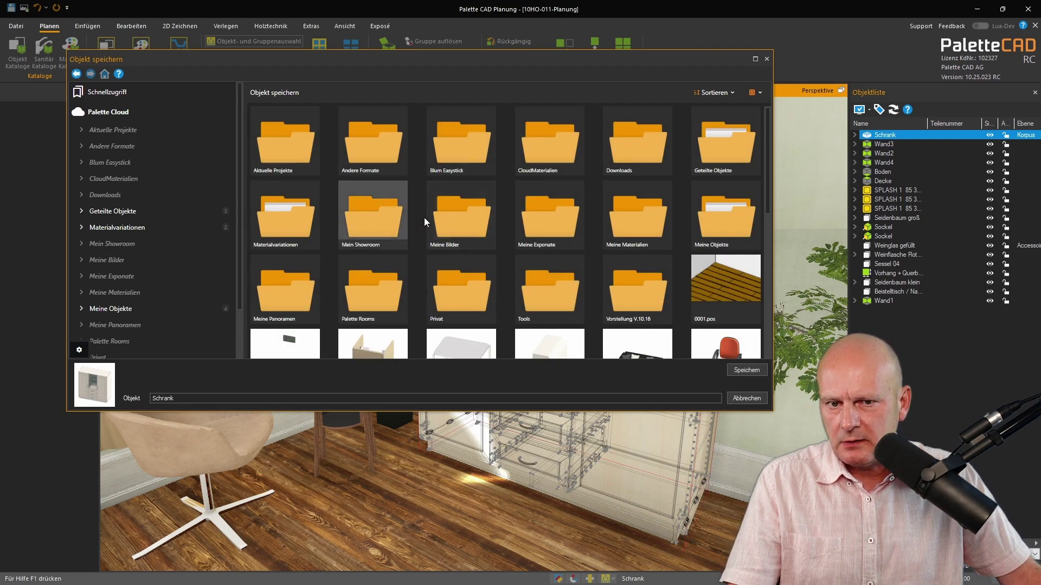
{"action": "scroll", "coordinate": [428, 223], "scroll_direction": "down", "scroll_amount": 5}
{"action": "scroll", "coordinate": [442, 244], "scroll_direction": "up", "scroll_amount": 4}
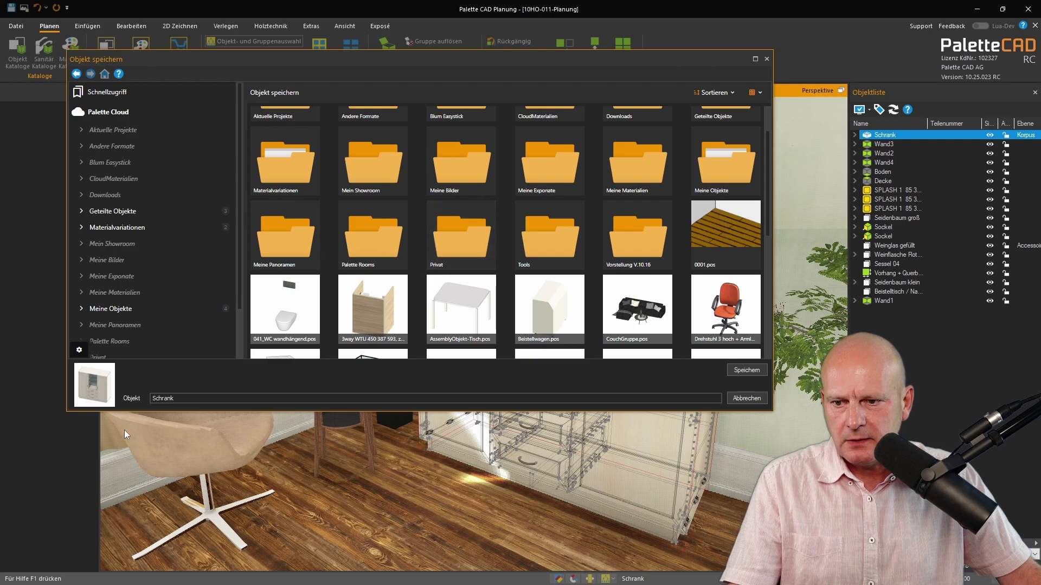
{"action": "double_click", "coordinate": [195, 399]}
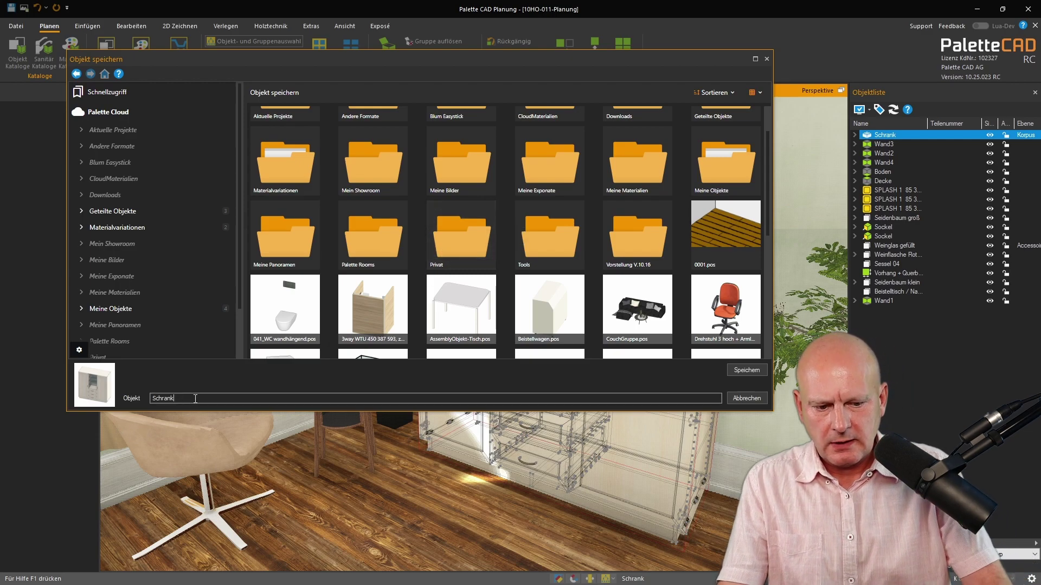
{"action": "type", "text": "Proe"}
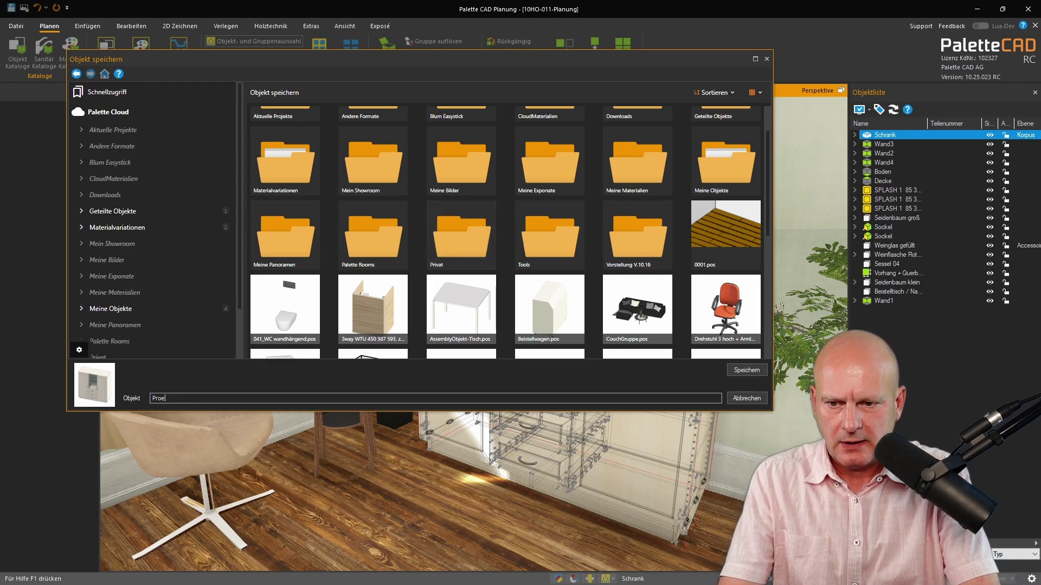
{"action": "key", "text": "BackSpace"}
{"action": "type", "text": "jekt "}
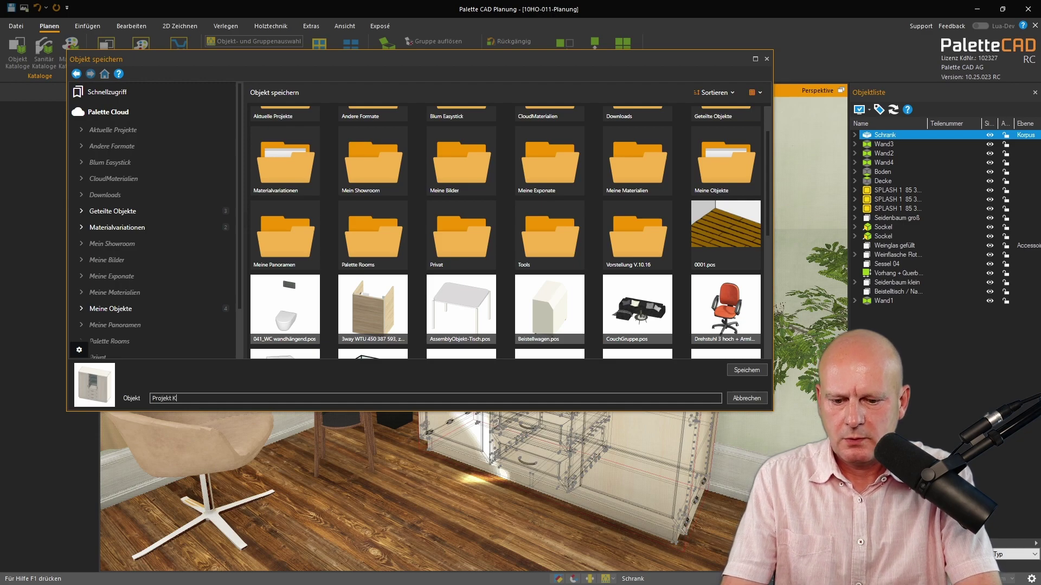
{"action": "type", "text": "Kunde"}
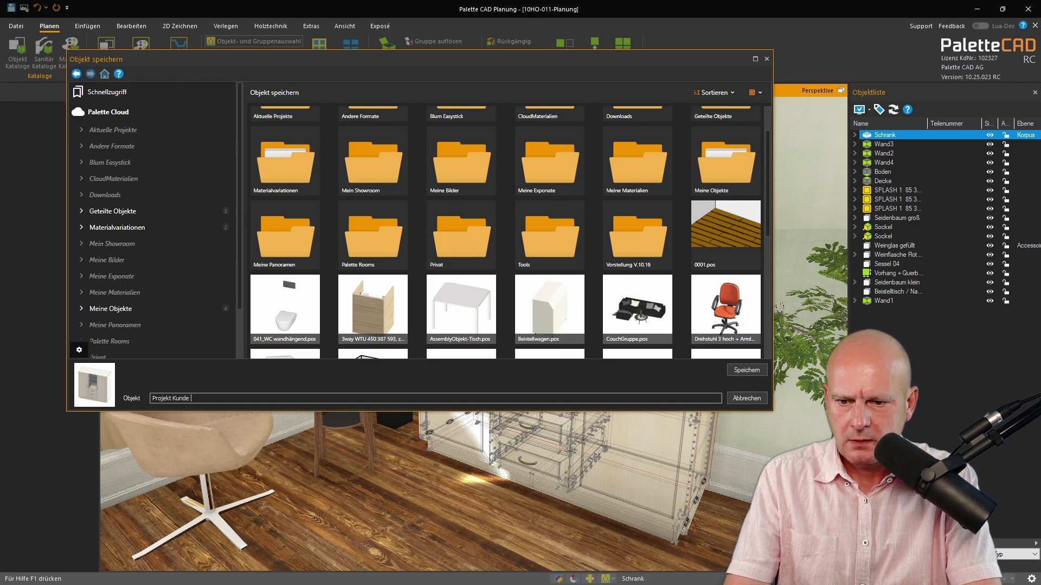
{"action": "type", "text": " Müller"}
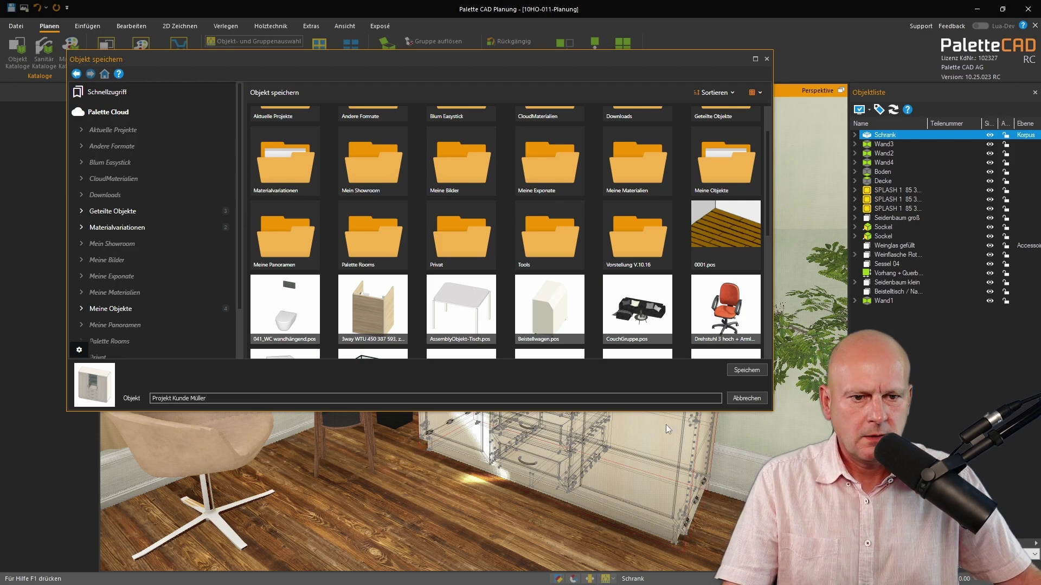
{"action": "left_click", "coordinate": [743, 369]}
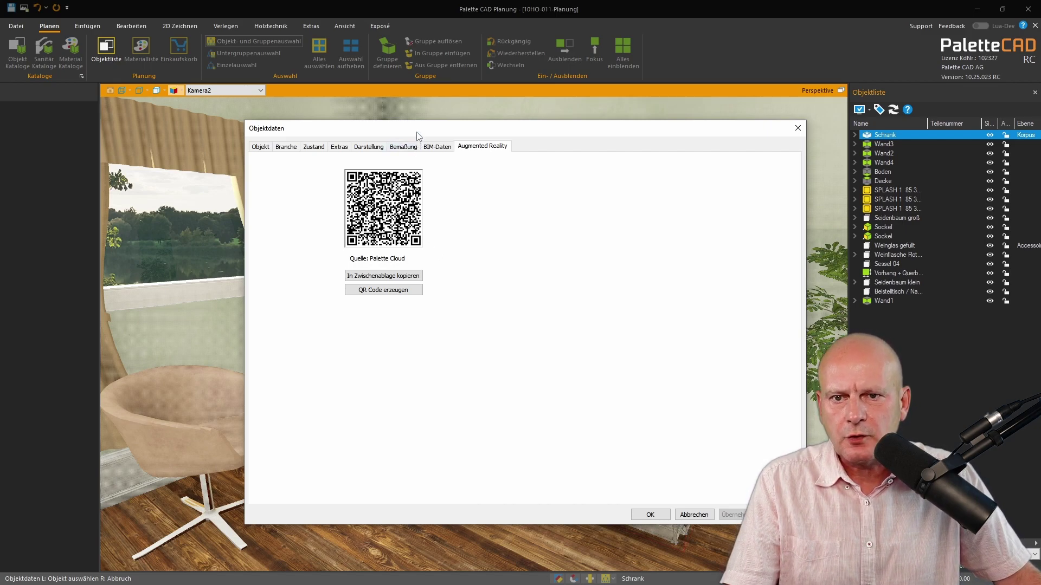
Copy the QR code to the clipboard, close Objektdaten and switch to the Exposé sheets.
{"action": "left_click_drag", "start_coordinate": [418, 133], "coordinate": [421, 132]}
{"action": "left_click", "coordinate": [387, 276]}
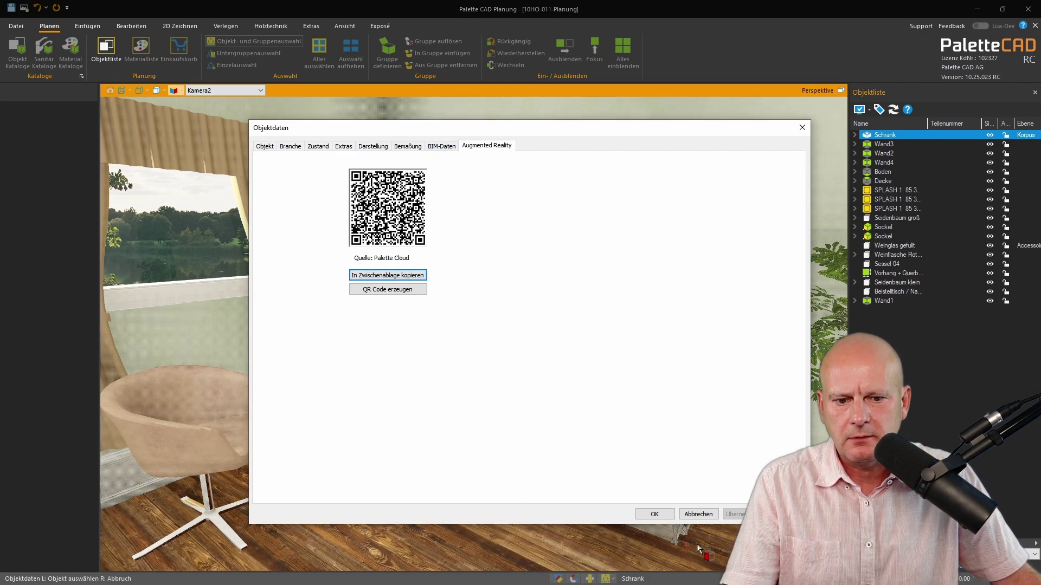
{"action": "left_click", "coordinate": [656, 515]}
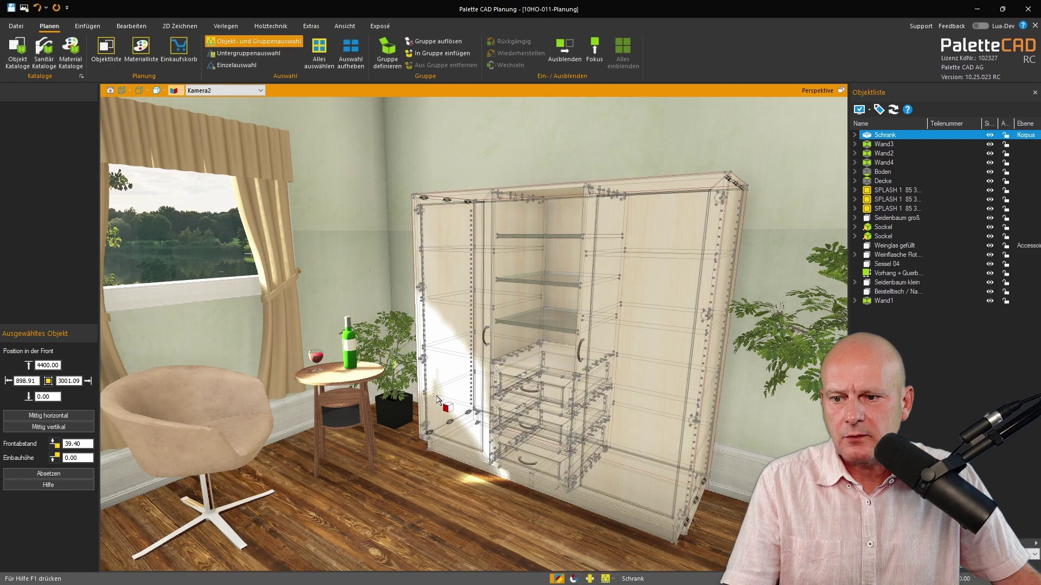
{"action": "left_click", "coordinate": [380, 25]}
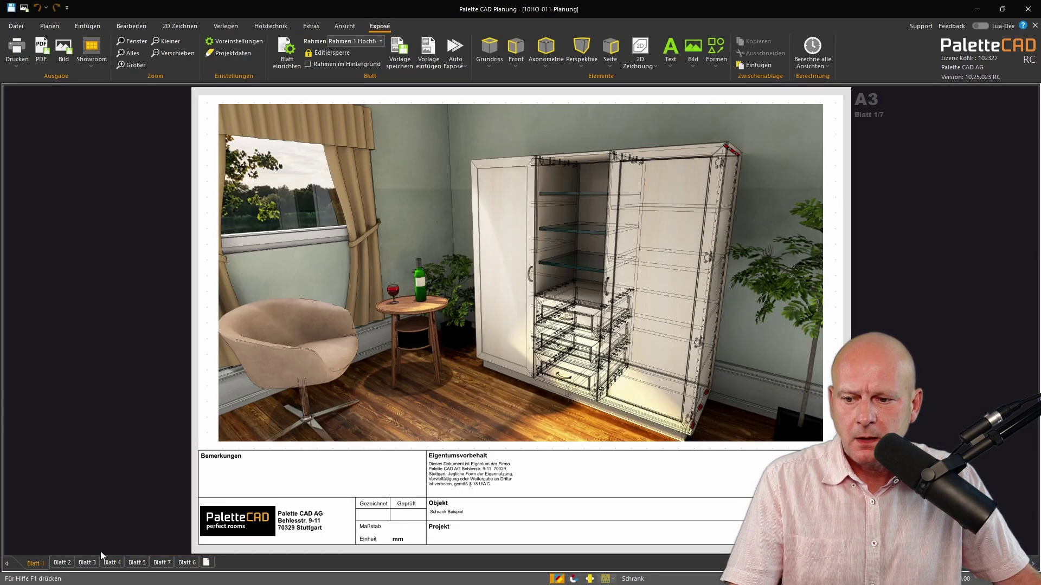
Add a new Exposé sheet, Blatt 8, and paste the QR code near its centre.
{"action": "left_click", "coordinate": [162, 563]}
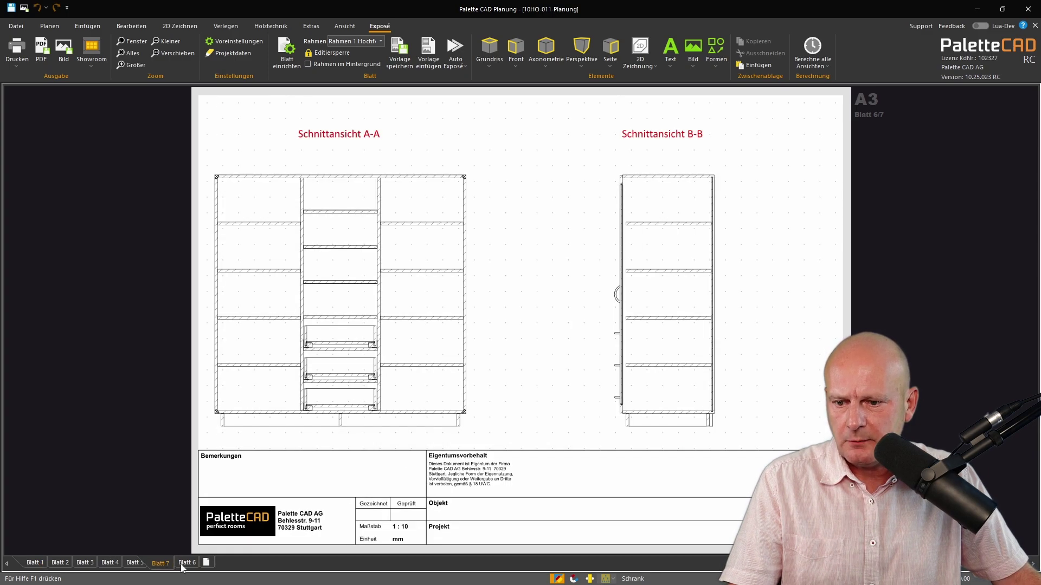
{"action": "left_click", "coordinate": [184, 562]}
{"action": "left_click", "coordinate": [206, 562]}
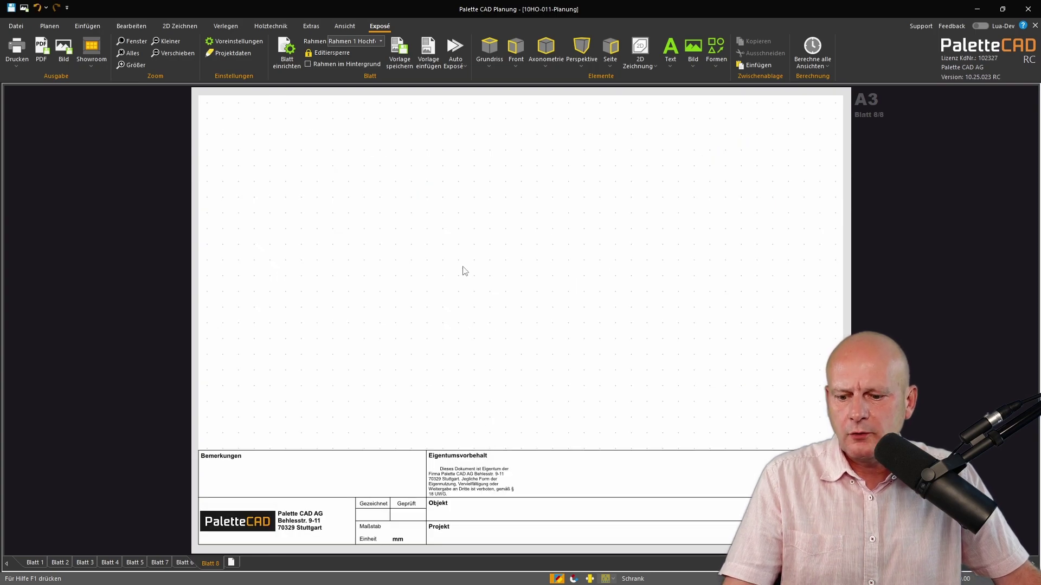
{"action": "key", "text": "ctrl+v"}
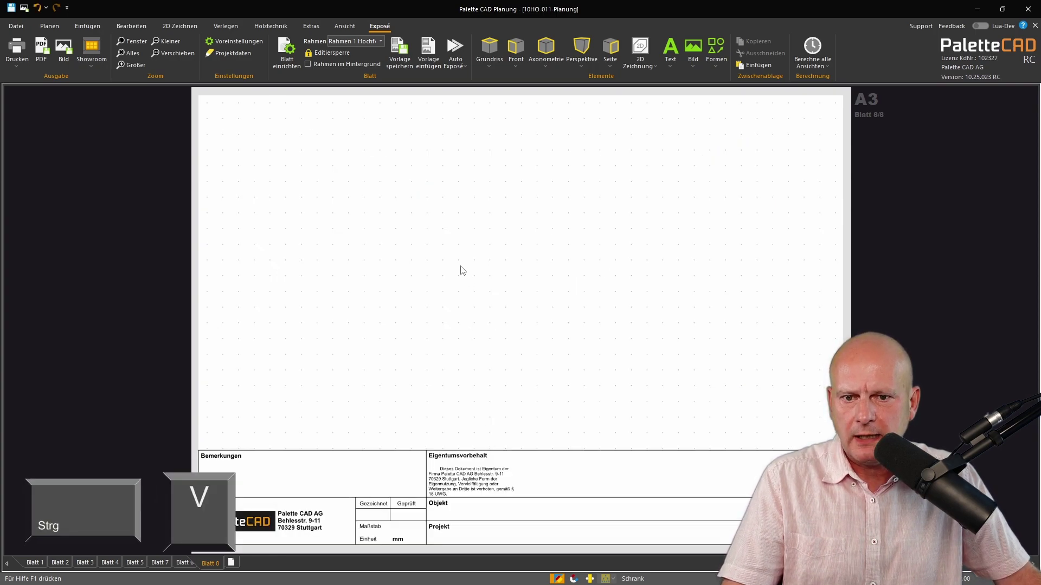
{"action": "key", "text": "ctrl+v"}
{"action": "left_click_drag", "start_coordinate": [278, 144], "coordinate": [353, 182]}
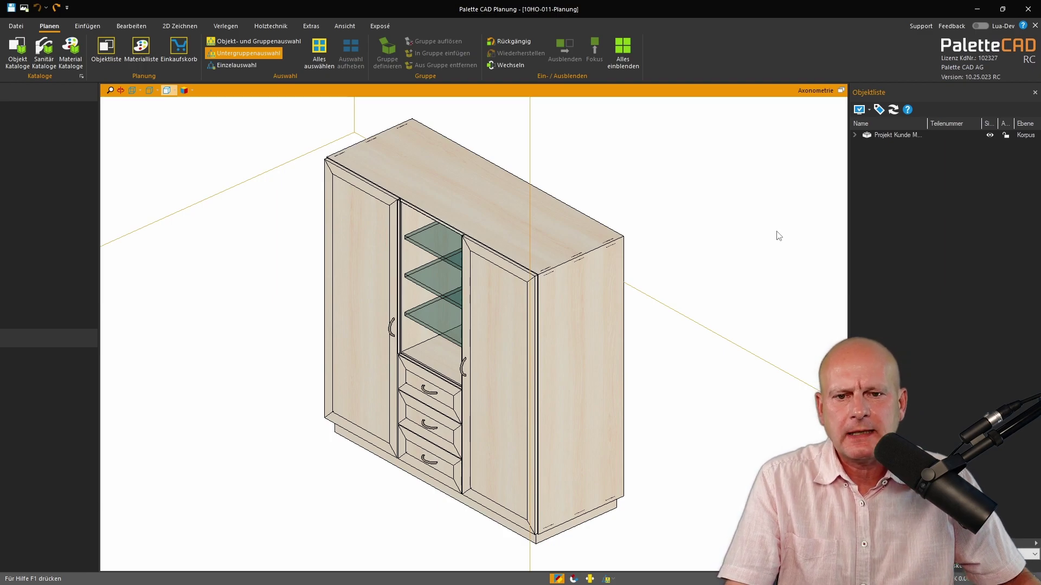
Hide the right and left door fronts as whole PH Front sub-groups, then pick the top panel.
{"action": "left_click", "coordinate": [510, 324]}
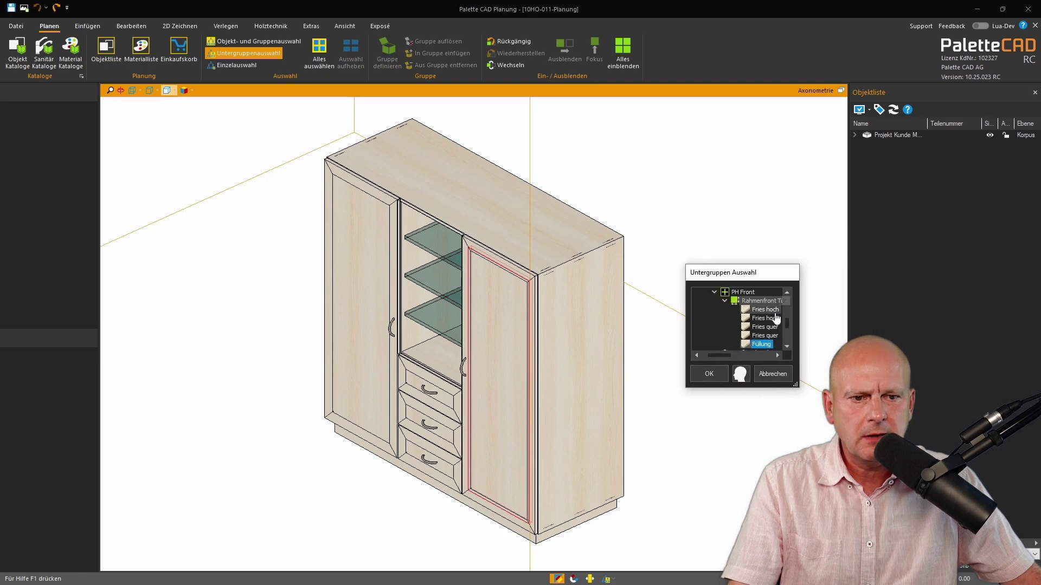
{"action": "left_click", "coordinate": [751, 292]}
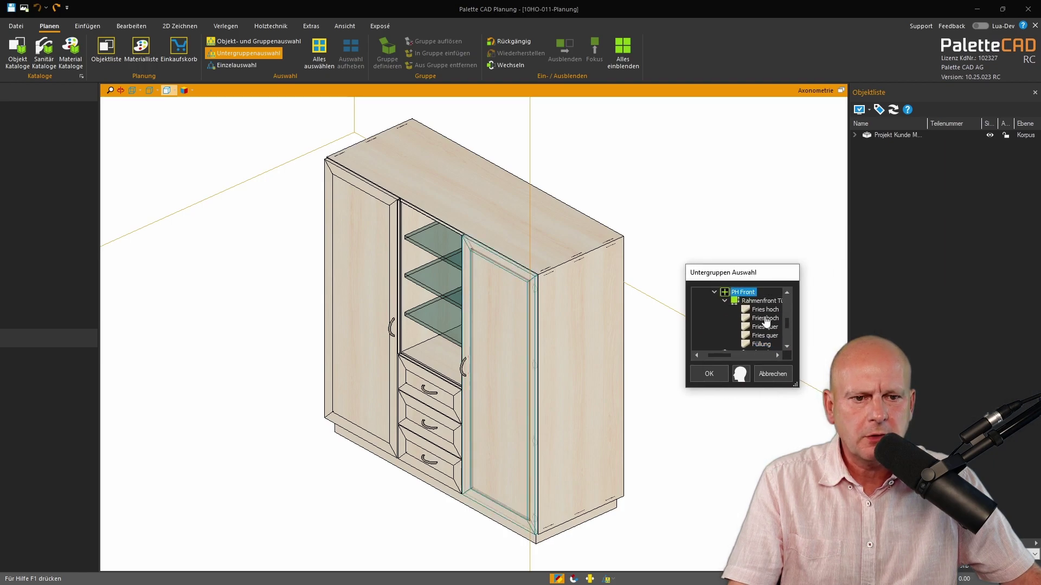
{"action": "left_click", "coordinate": [723, 372]}
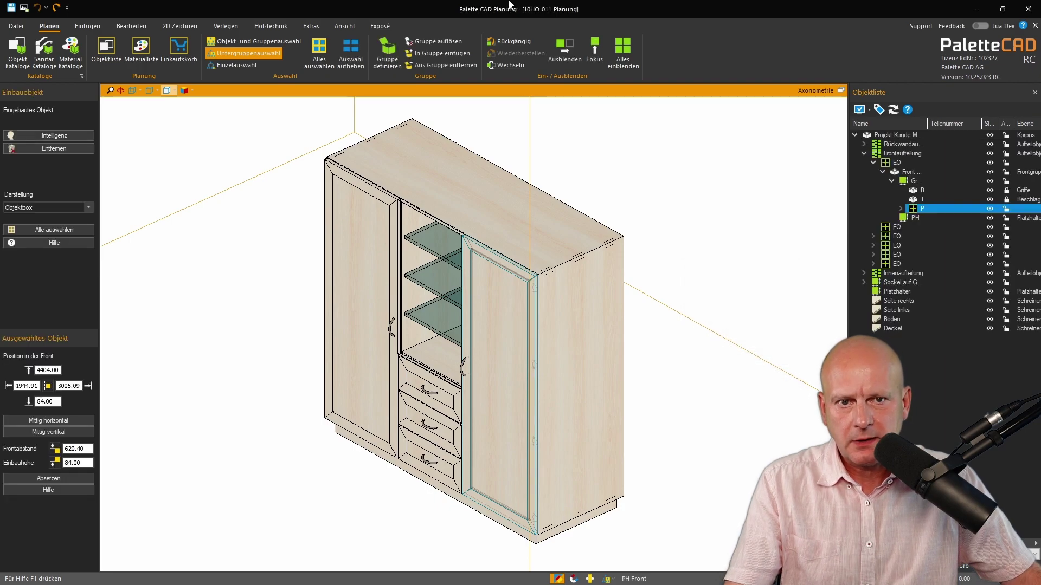
{"action": "left_click", "coordinate": [564, 50]}
{"action": "left_click", "coordinate": [376, 298]}
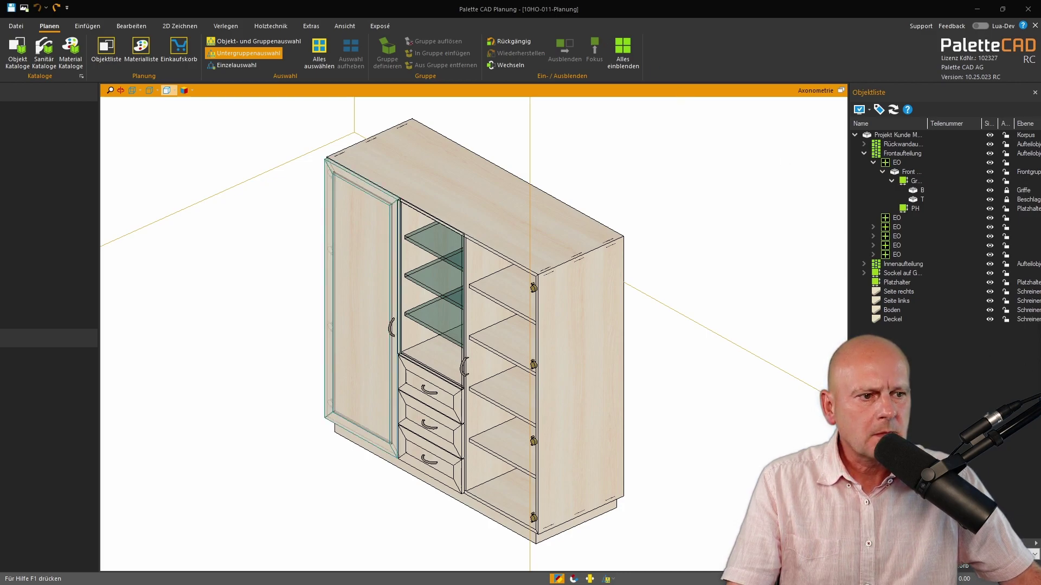
{"action": "left_click_drag", "start_coordinate": [996, 286], "coordinate": [688, 247]}
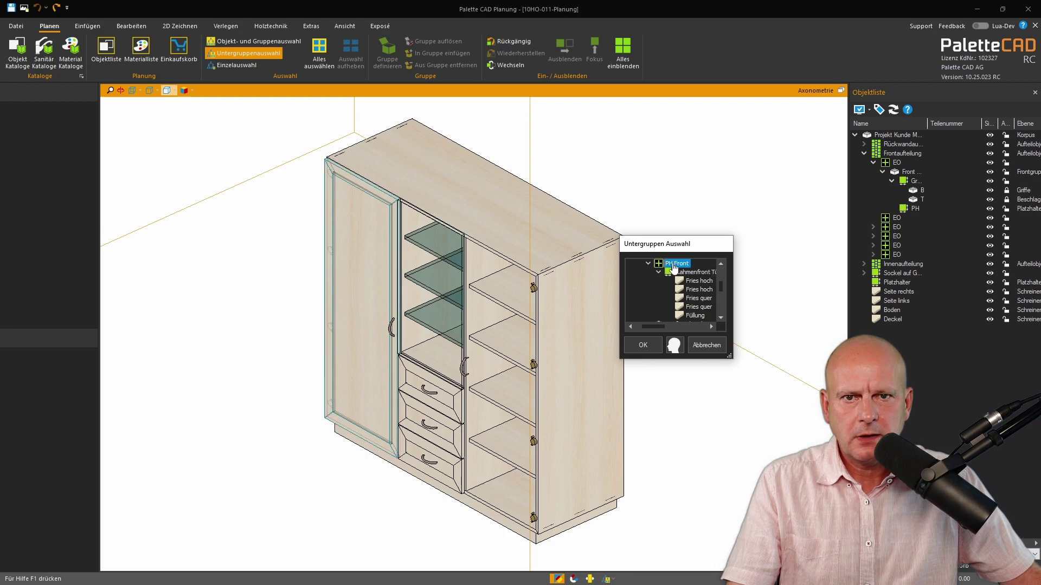
{"action": "left_click", "coordinate": [643, 345]}
{"action": "left_click", "coordinate": [555, 49]}
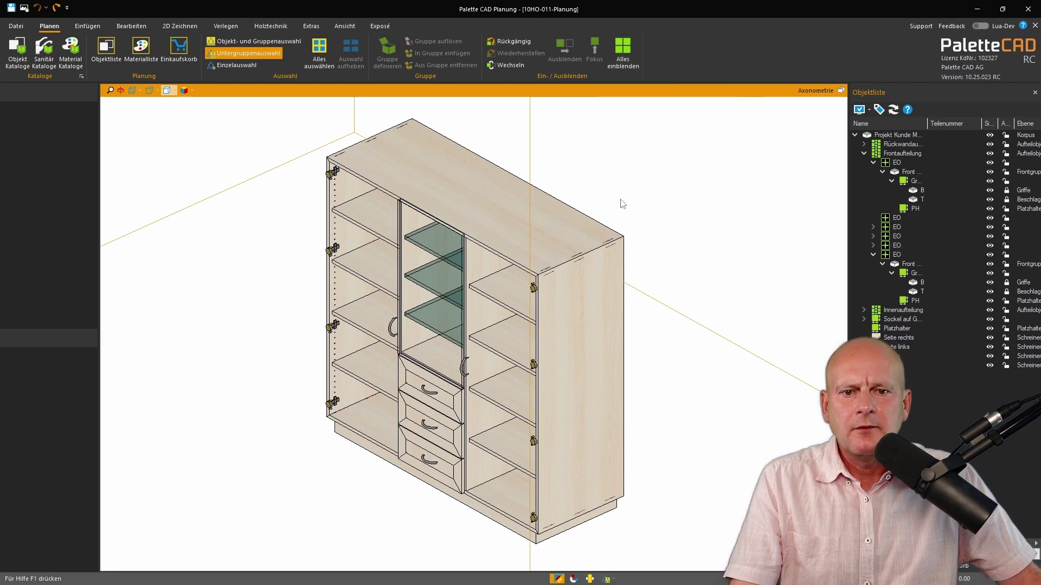
{"action": "left_click", "coordinate": [563, 268]}
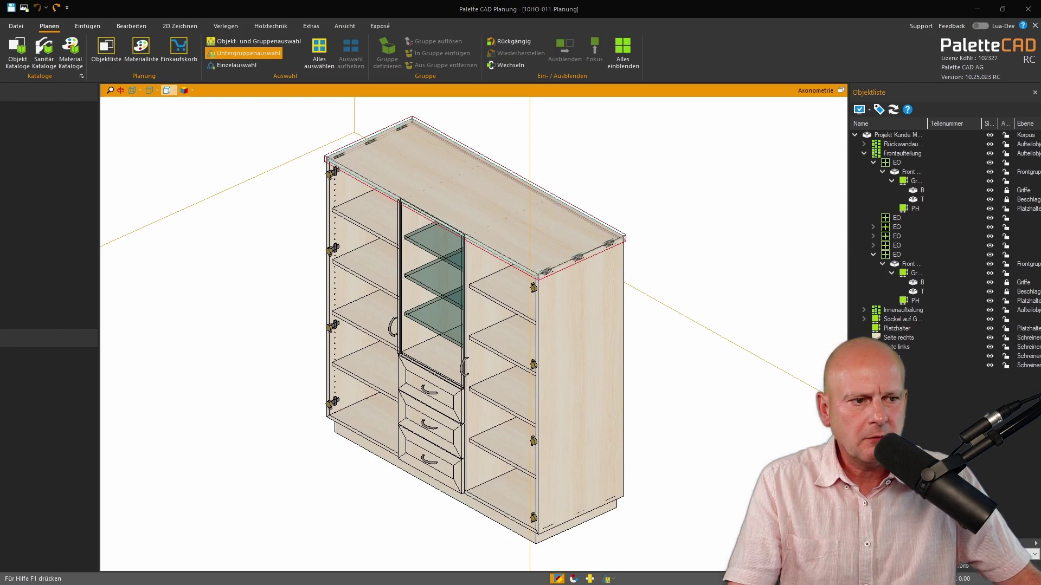
Select the whole cabinet, restore the hidden door fronts with Einblenden, and deselect it.
{"action": "key", "text": "ctrl+a"}
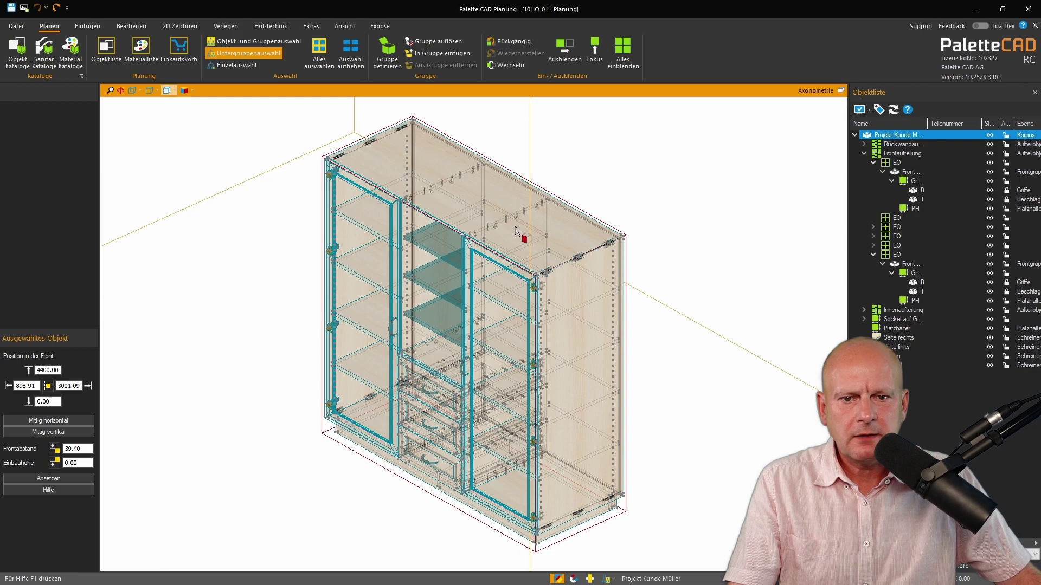
{"action": "right_click", "coordinate": [516, 230]}
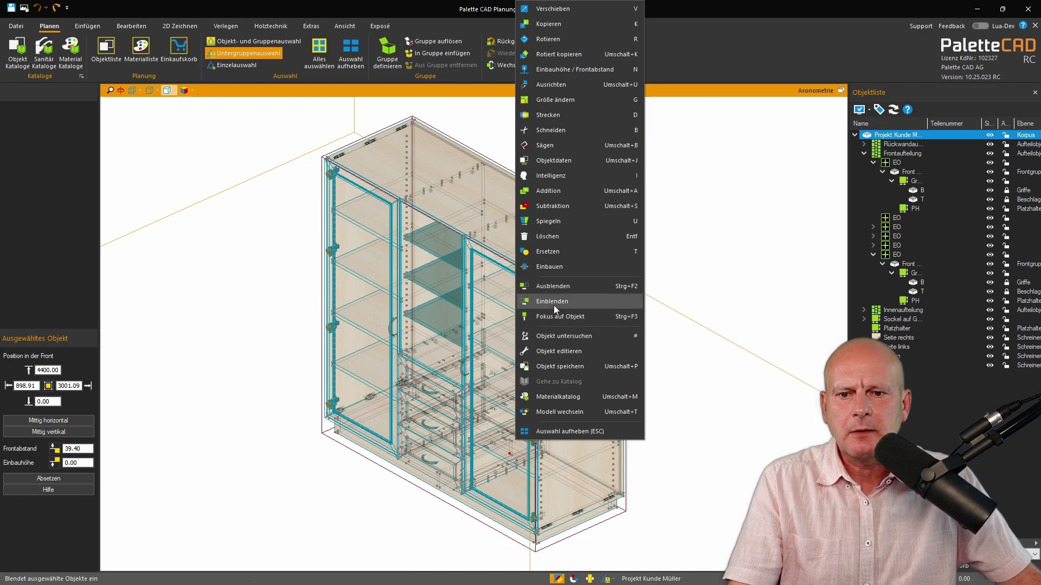
{"action": "left_click", "coordinate": [554, 303]}
{"action": "left_click", "coordinate": [715, 250]}
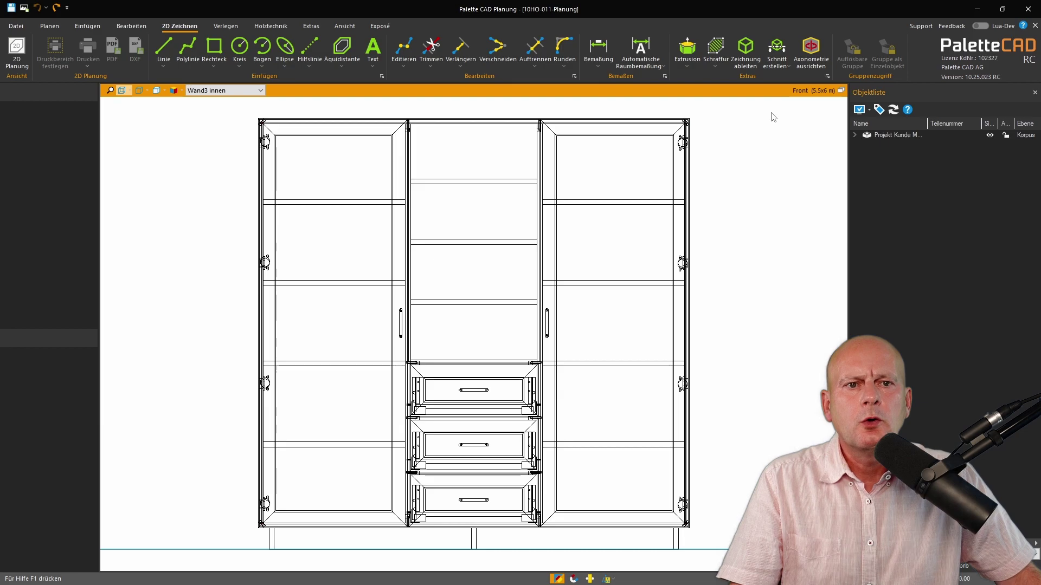
Derive a 2D front drawing with Zeichnungsableitung and inspect one derived part.
{"action": "left_click", "coordinate": [746, 49]}
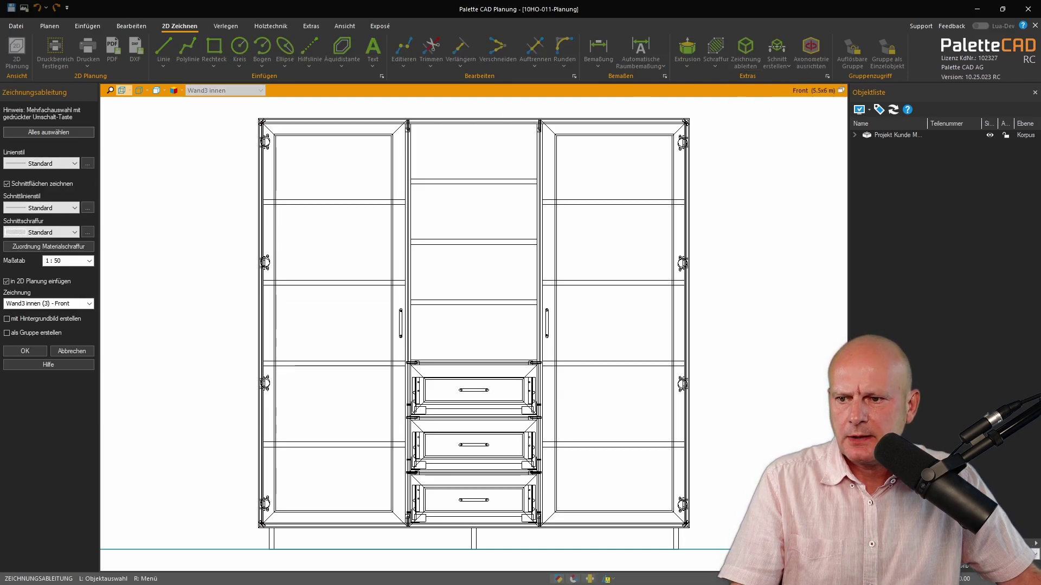
{"action": "left_click", "coordinate": [23, 354]}
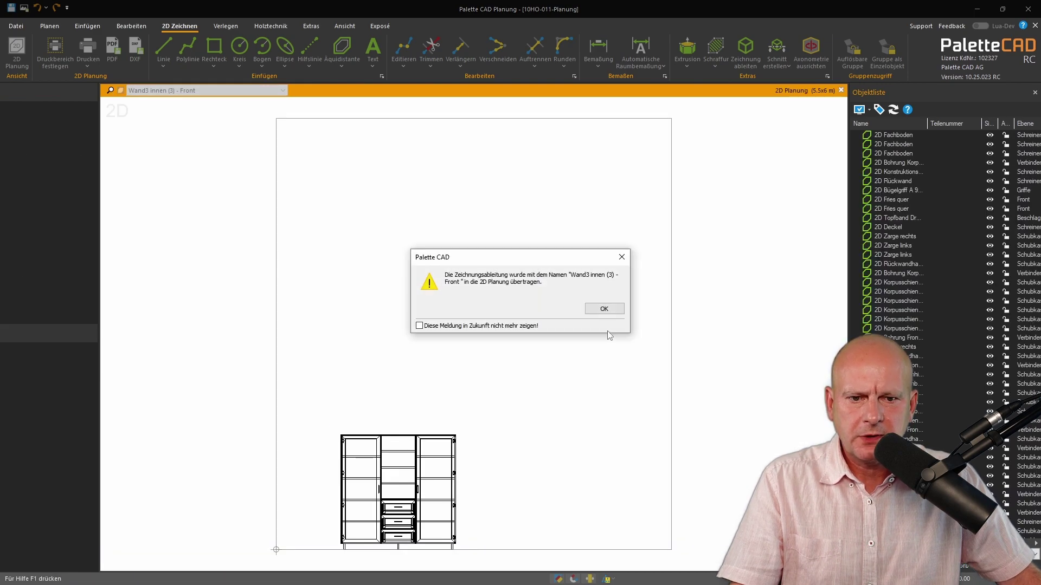
{"action": "left_click", "coordinate": [606, 309]}
{"action": "scroll", "coordinate": [942, 278], "scroll_direction": "down", "scroll_amount": 5}
{"action": "scroll", "coordinate": [942, 278], "scroll_direction": "down", "scroll_amount": 2}
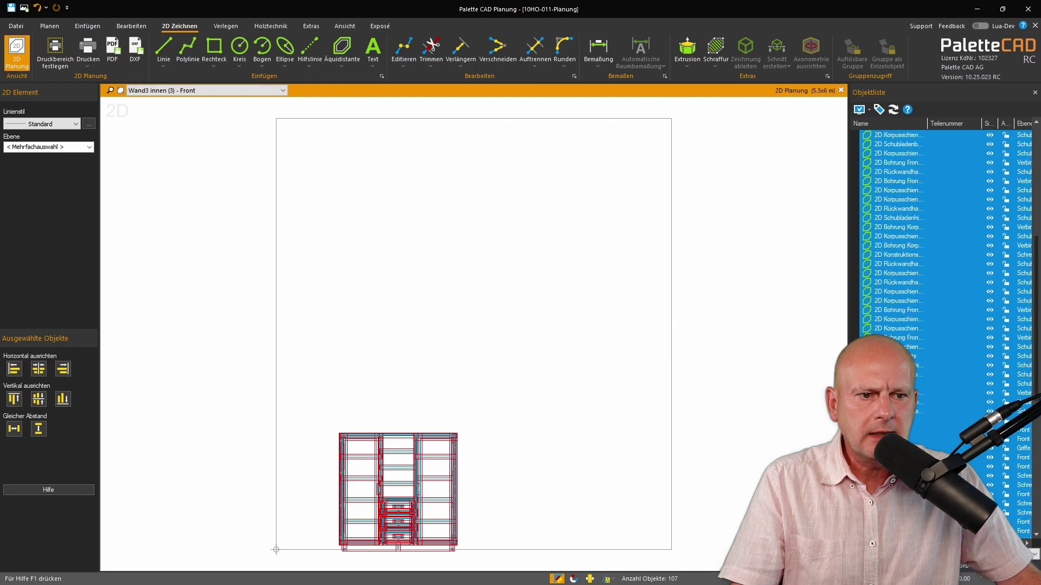
{"action": "left_click", "coordinate": [889, 273]}
{"action": "left_click", "coordinate": [507, 430]}
Inspect another part in the Objektliste, then close 2D Planung and return to the start area.
{"action": "scroll", "coordinate": [920, 275], "scroll_direction": "down", "scroll_amount": 4}
{"action": "scroll", "coordinate": [920, 276], "scroll_direction": "up", "scroll_amount": 3}
{"action": "scroll", "coordinate": [922, 271], "scroll_direction": "up", "scroll_amount": 5}
{"action": "scroll", "coordinate": [945, 249], "scroll_direction": "up", "scroll_amount": 3}
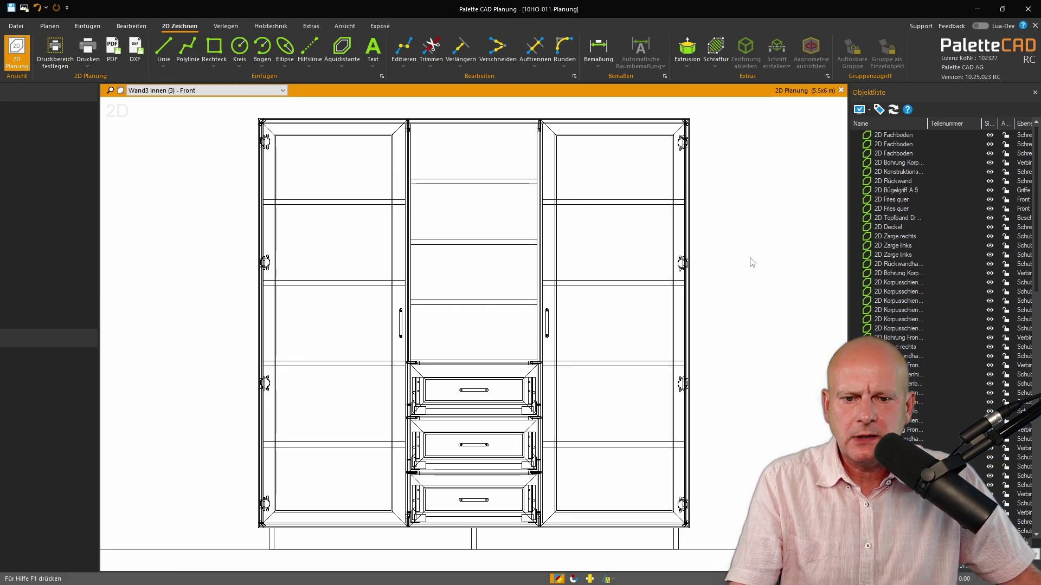
{"action": "scroll", "coordinate": [946, 345], "scroll_direction": "down", "scroll_amount": 3}
{"action": "scroll", "coordinate": [946, 345], "scroll_direction": "down", "scroll_amount": 3}
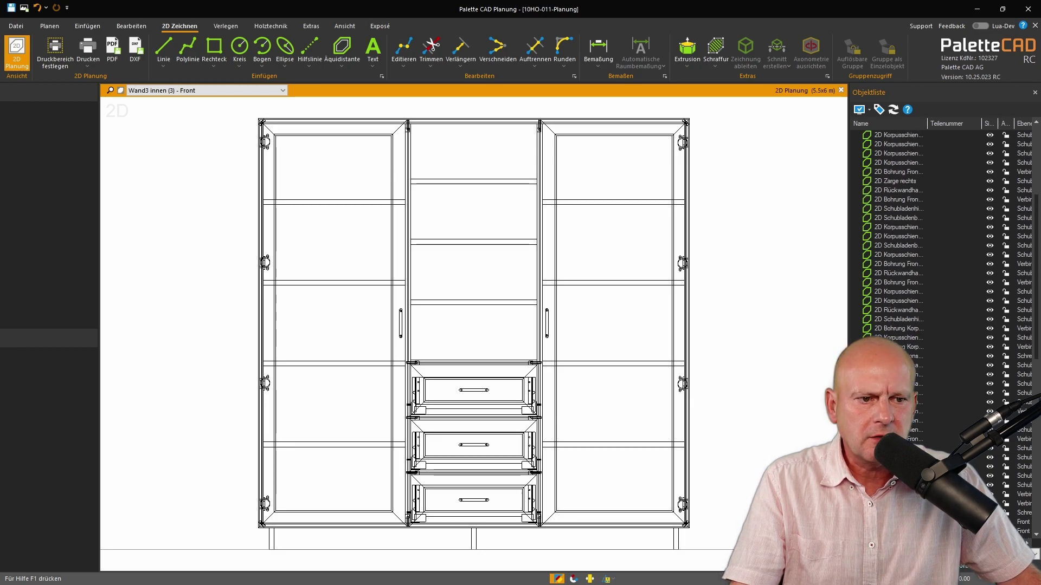
{"action": "left_click", "coordinate": [890, 304]}
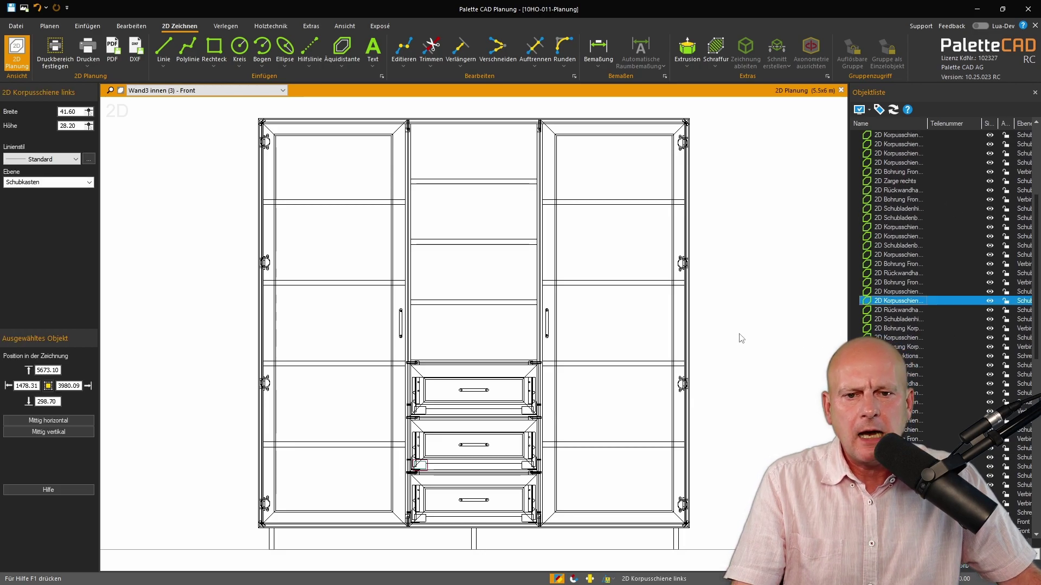
{"action": "left_click", "coordinate": [760, 332]}
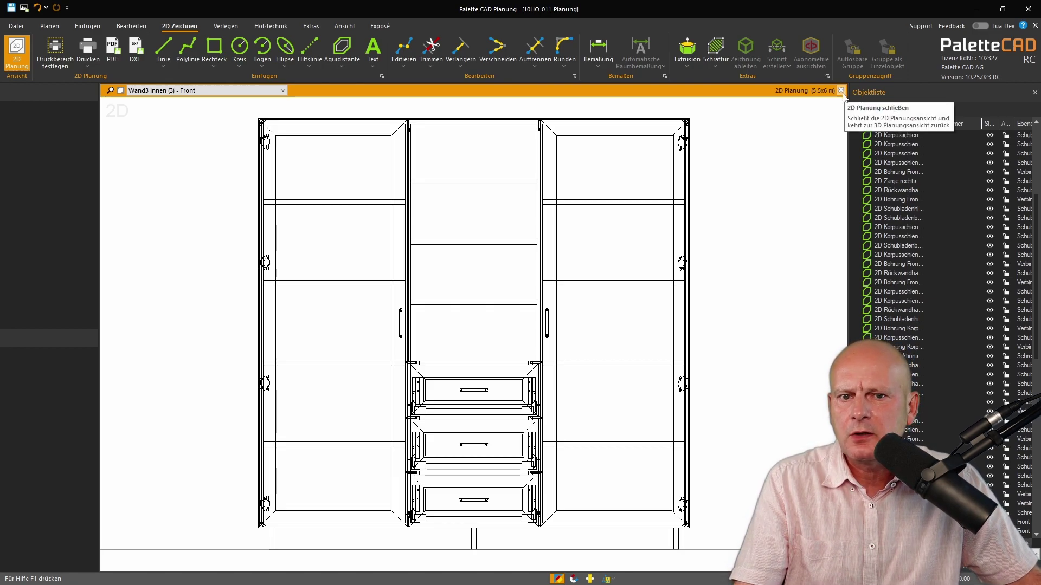
{"action": "left_click", "coordinate": [842, 91]}
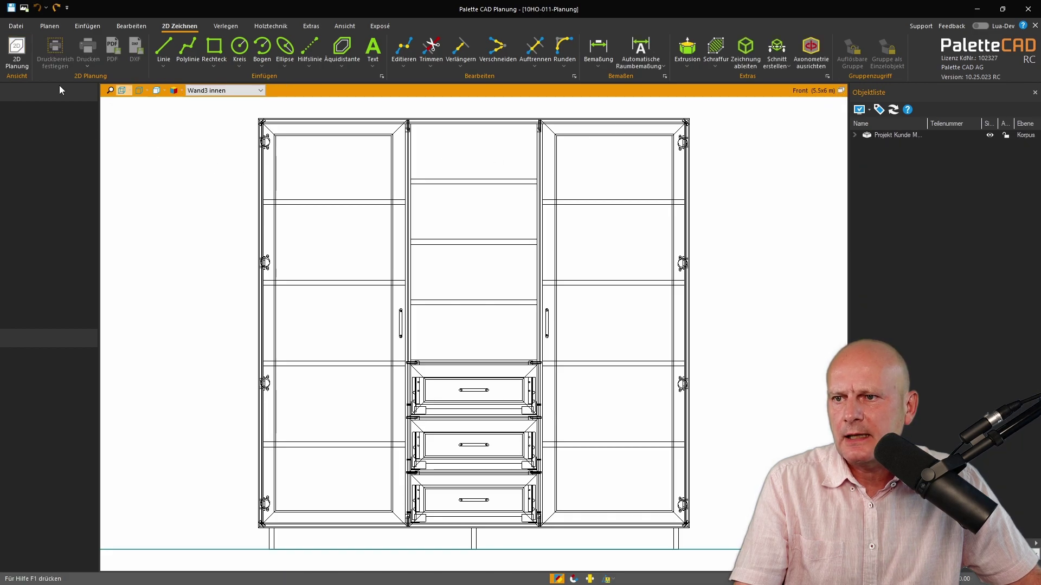
{"action": "left_click", "coordinate": [23, 32]}
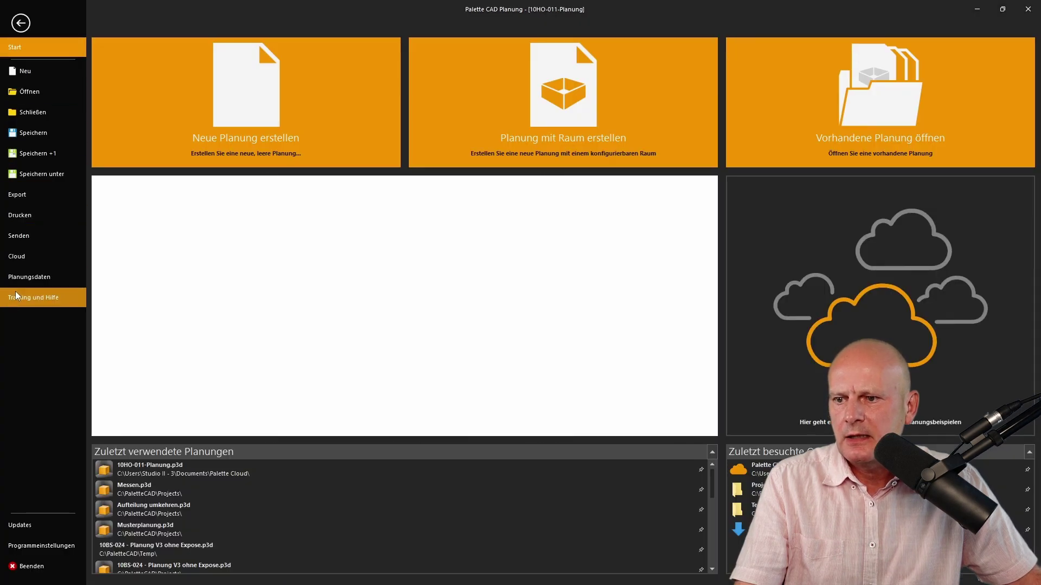
Apply the Planen > 2D Zeichnen program settings so derived drawings keep the 3D group structure.
{"action": "left_click", "coordinate": [44, 547]}
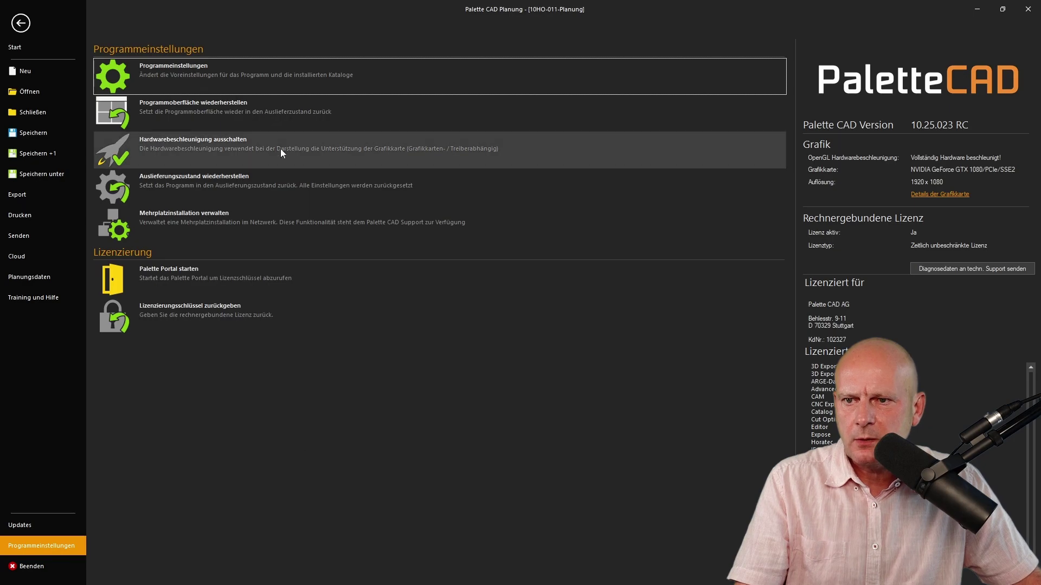
{"action": "left_click", "coordinate": [239, 69]}
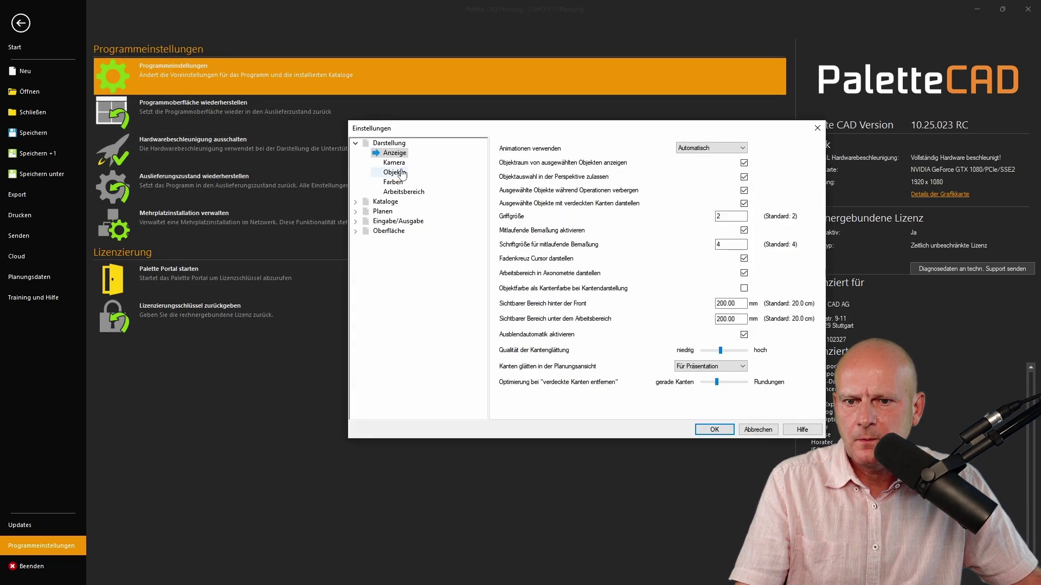
{"action": "left_click", "coordinate": [356, 212]}
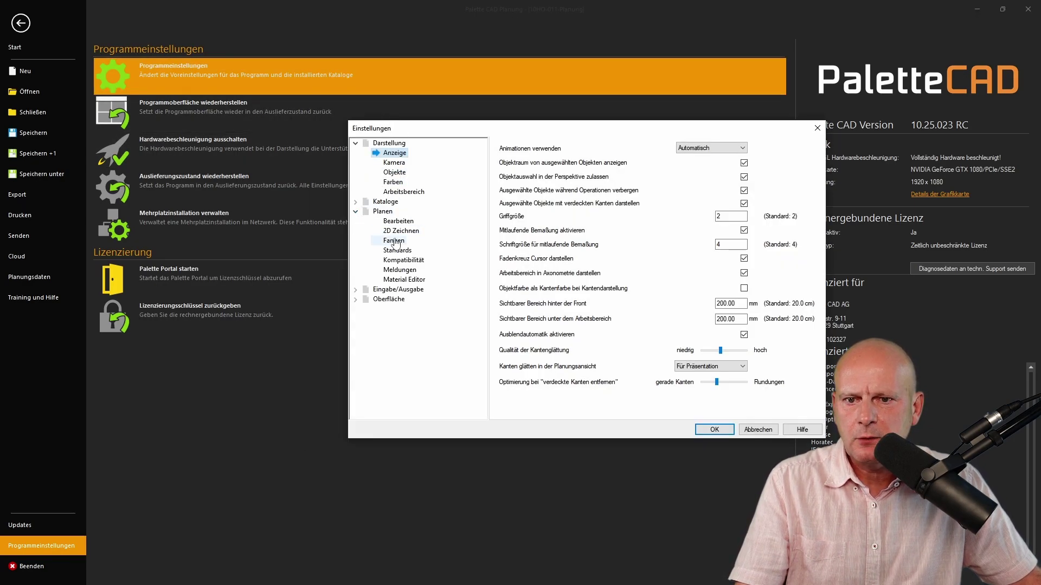
{"action": "left_click", "coordinate": [396, 233]}
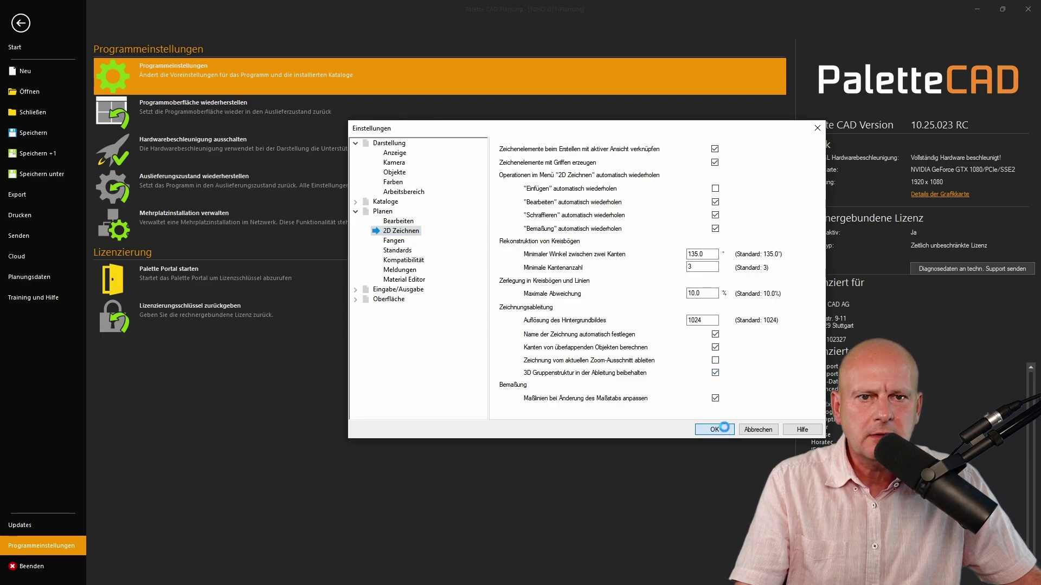
{"action": "left_click", "coordinate": [714, 430]}
{"action": "left_click", "coordinate": [20, 45]}
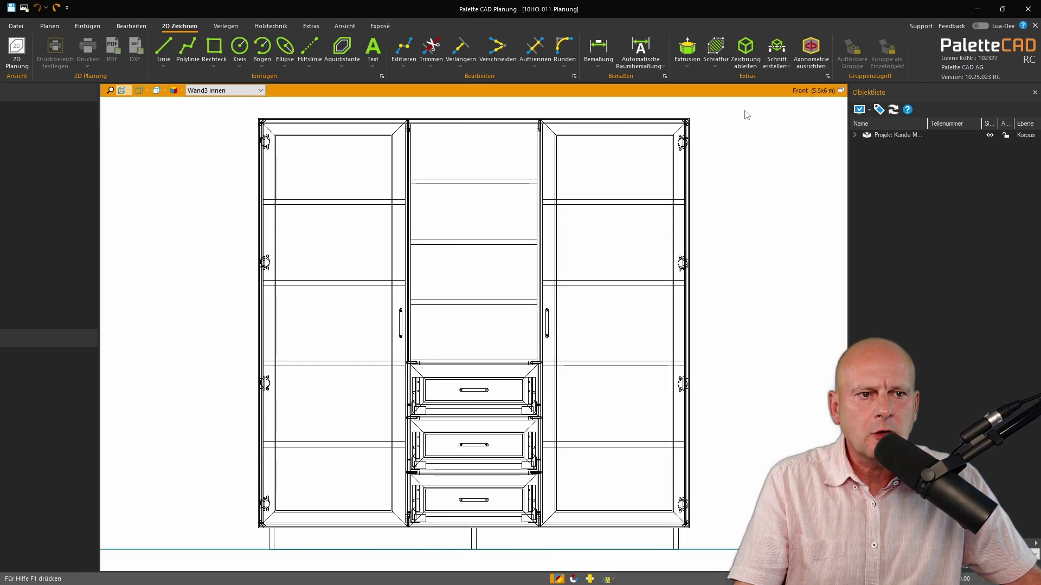
Derive a new 2D front drawing of the wardrobe with Zeichnungsableitung.
{"action": "left_click", "coordinate": [746, 57]}
{"action": "left_click", "coordinate": [39, 353]}
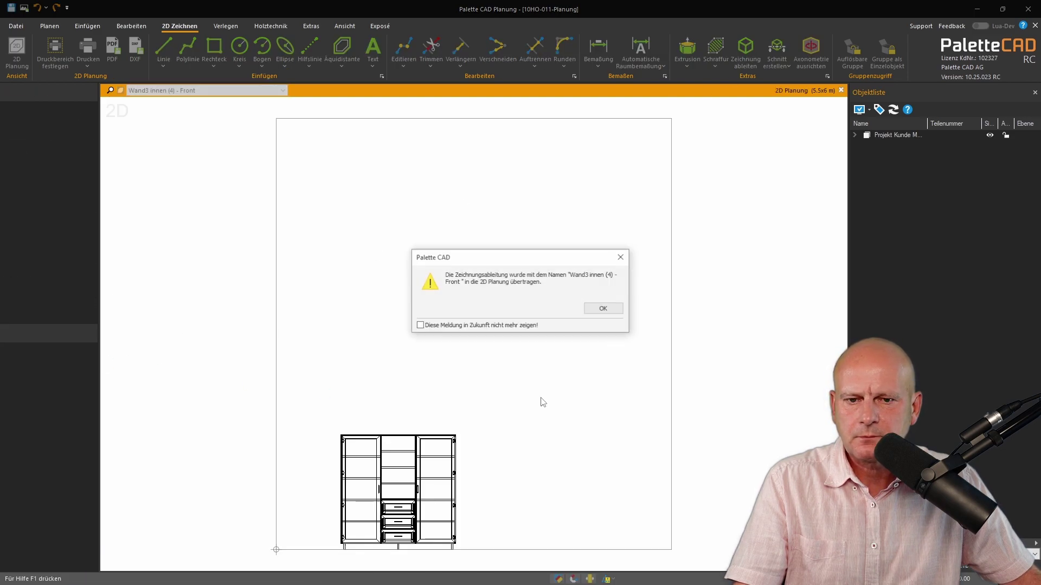
{"action": "left_click", "coordinate": [615, 310]}
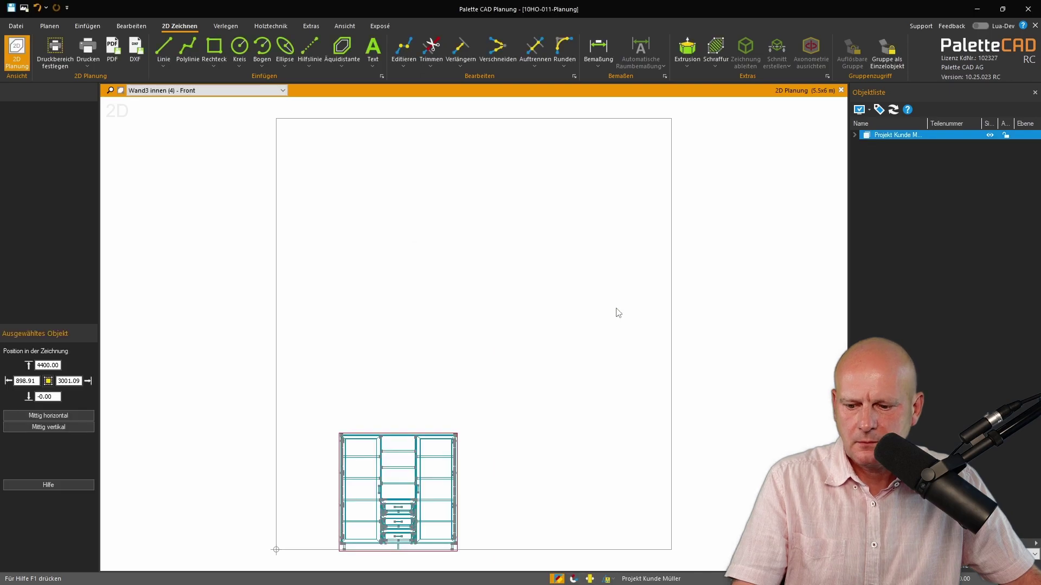
{"action": "left_click", "coordinate": [753, 263]}
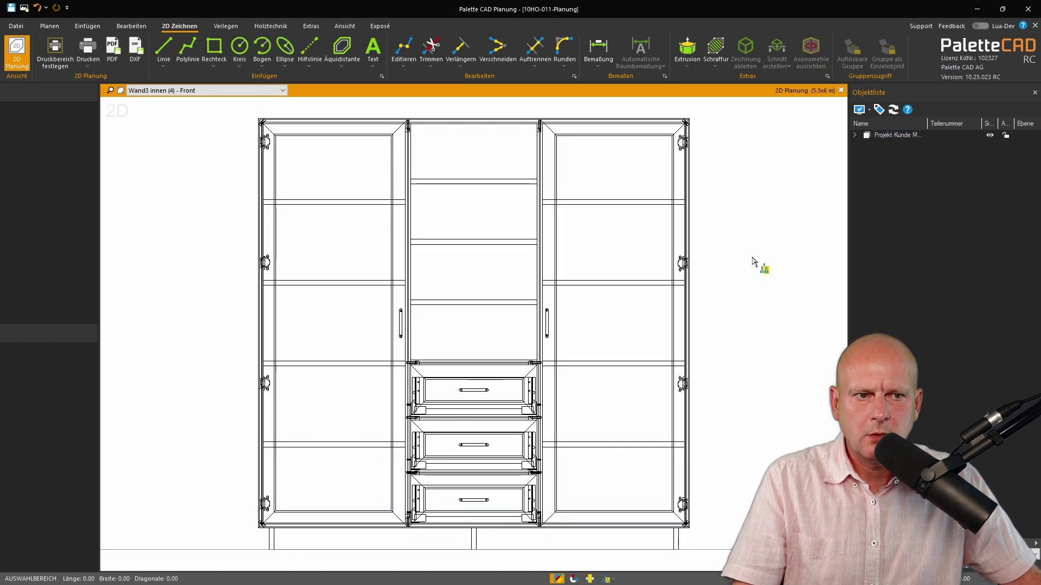
Expand the back panel and plinth groups in the Objektliste and browse the plinth parts.
{"action": "left_click", "coordinate": [854, 135]}
{"action": "left_click", "coordinate": [864, 181]}
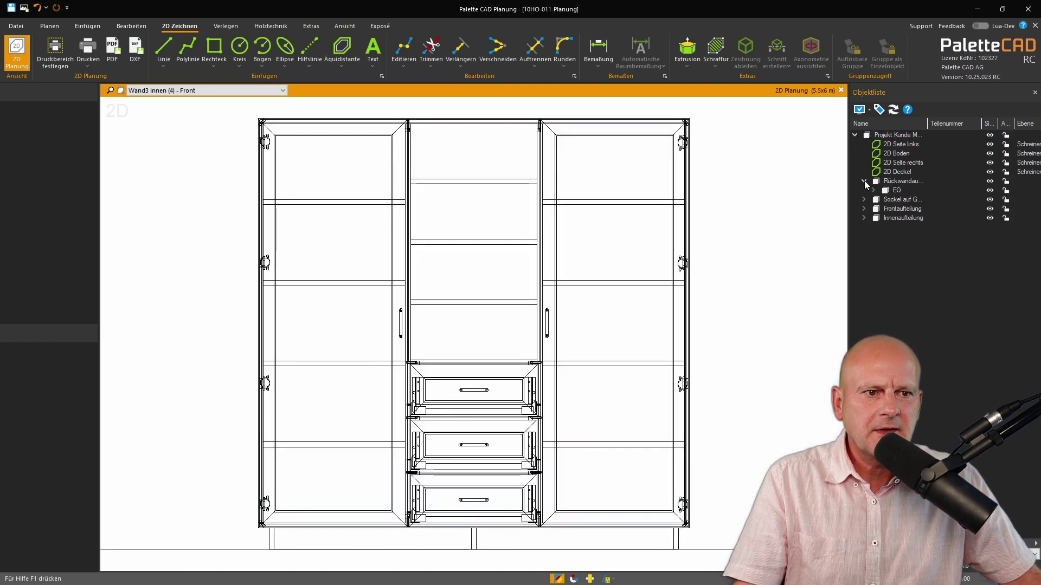
{"action": "left_click", "coordinate": [874, 191]}
{"action": "left_click", "coordinate": [882, 200]}
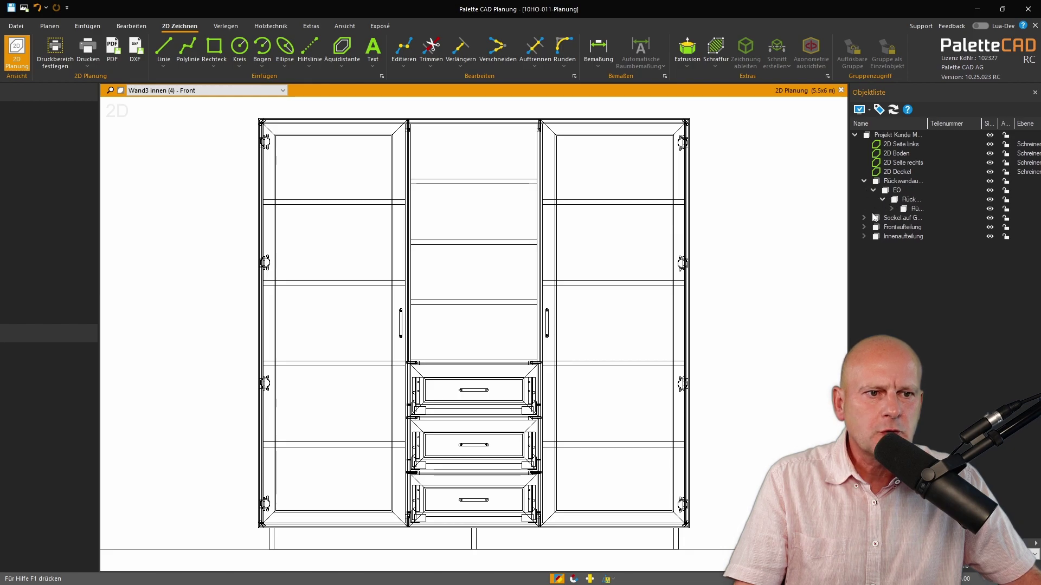
{"action": "left_click", "coordinate": [864, 219]}
{"action": "left_click", "coordinate": [892, 209]}
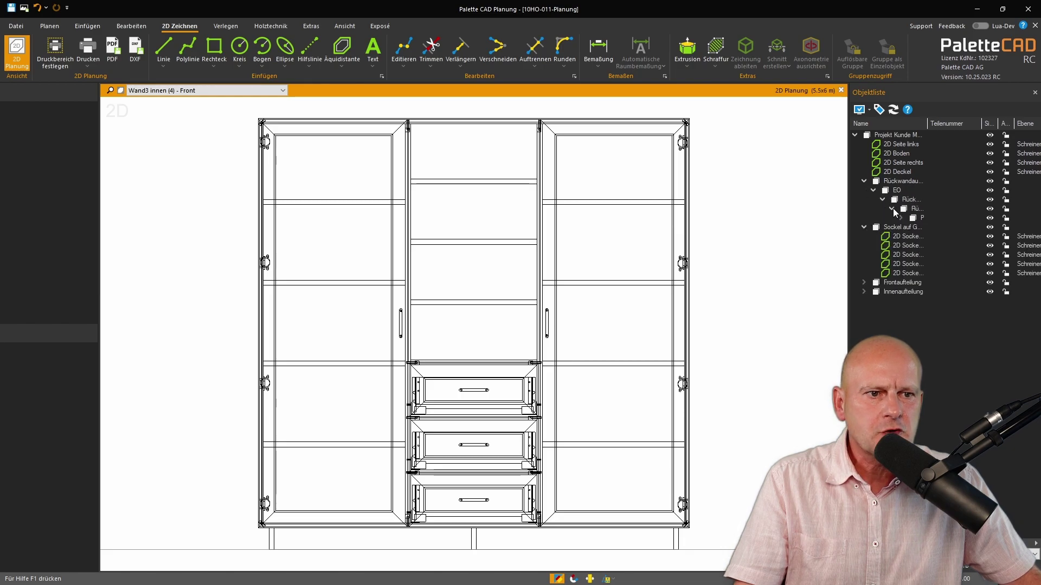
{"action": "left_click", "coordinate": [894, 245]}
{"action": "key", "text": "Down"}
{"action": "key", "text": "Down"}
{"action": "key", "text": "Down"}
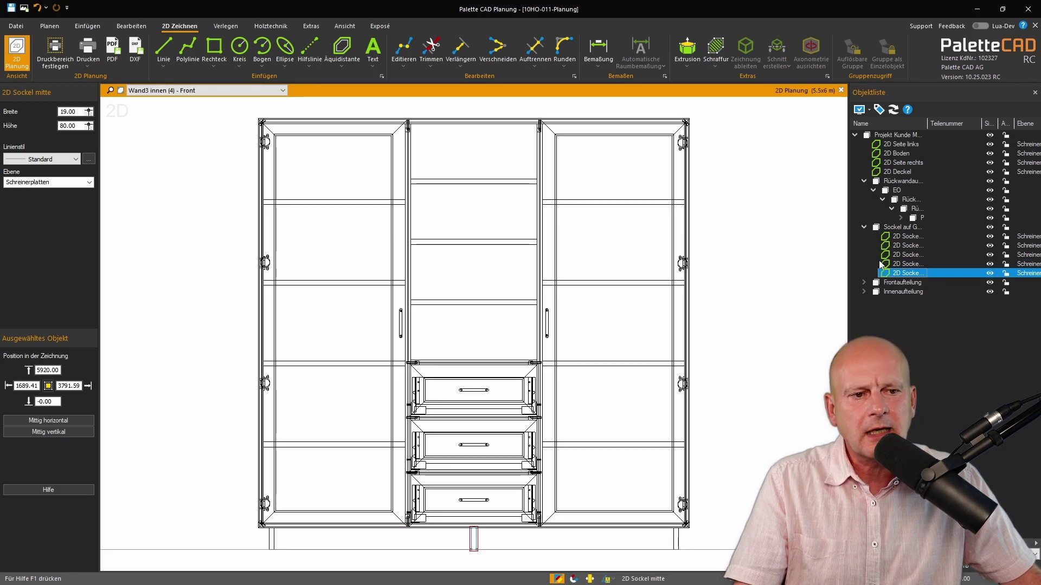
{"action": "left_click", "coordinate": [816, 259]}
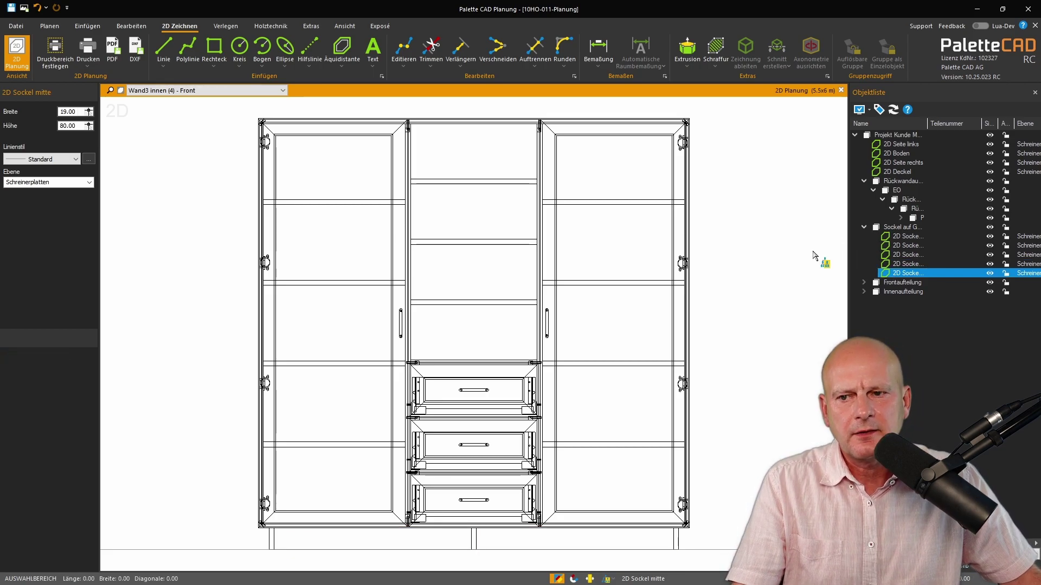
Dimension the 160 overall width, previewing sub-group, single-part and intersection breakdowns before reverting.
{"action": "left_click", "coordinate": [599, 49]}
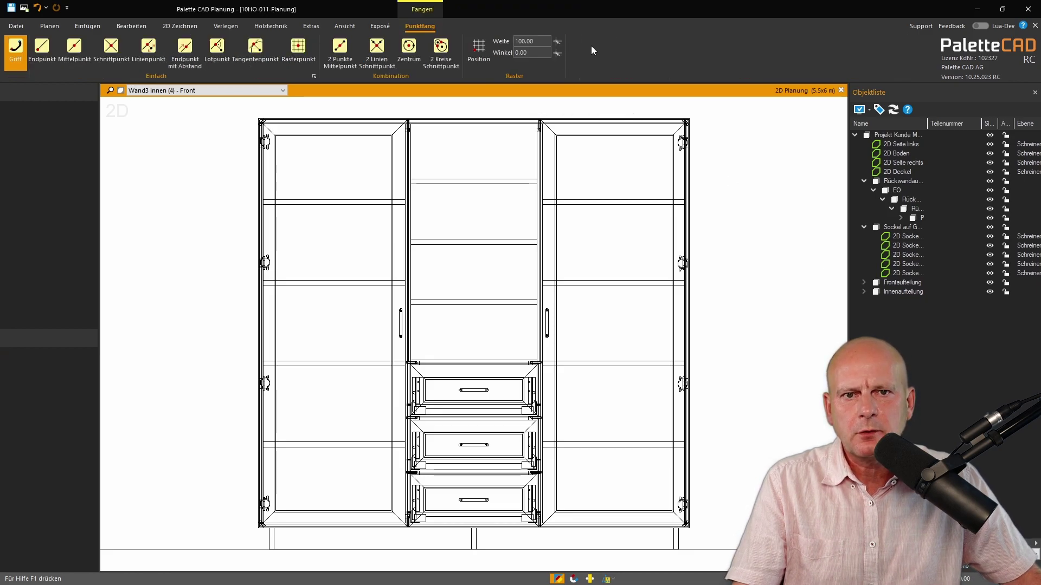
{"action": "left_click", "coordinate": [216, 172]}
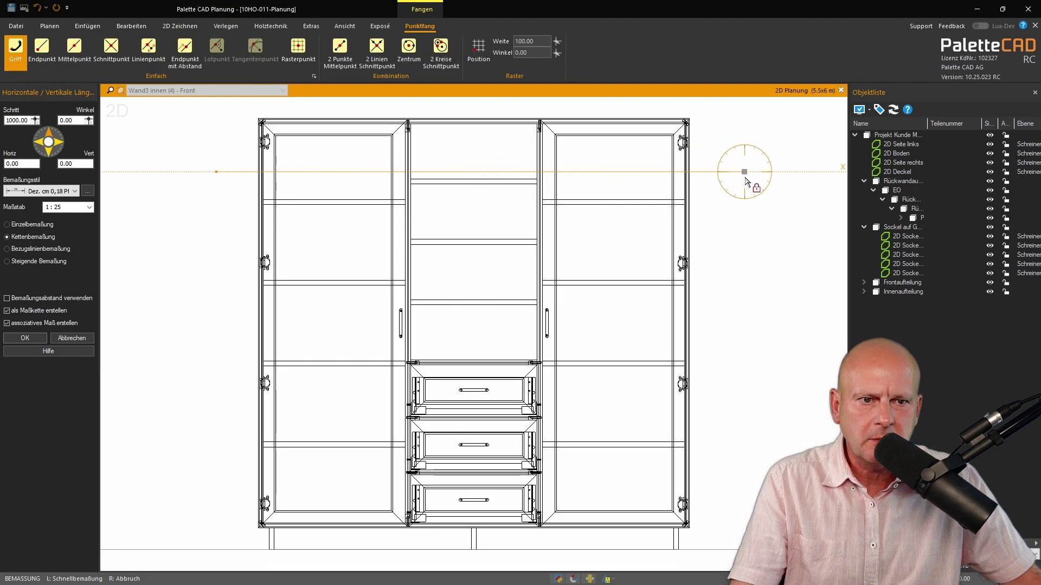
{"action": "left_click", "coordinate": [745, 173]}
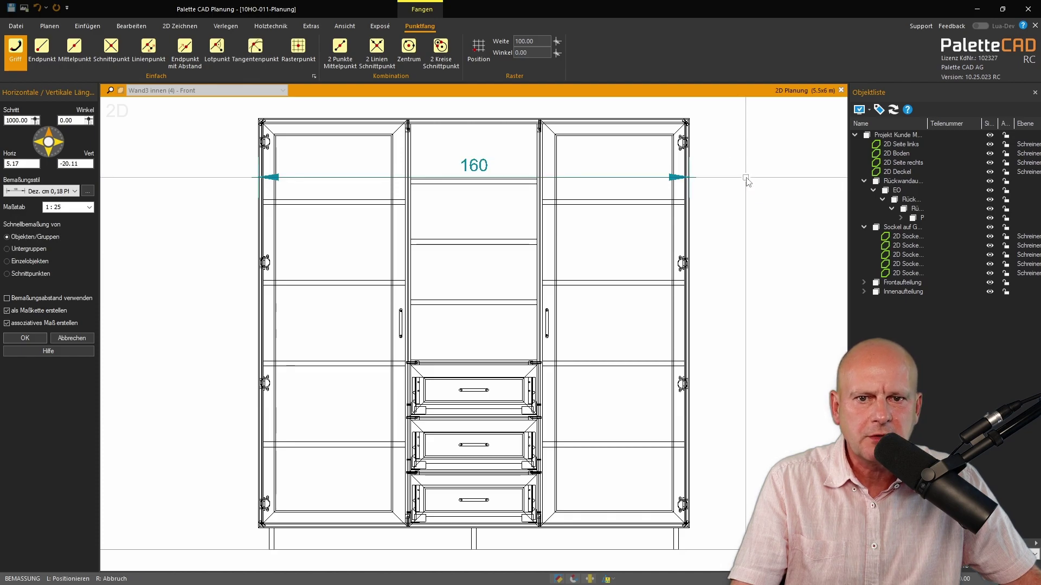
{"action": "left_click", "coordinate": [45, 250]}
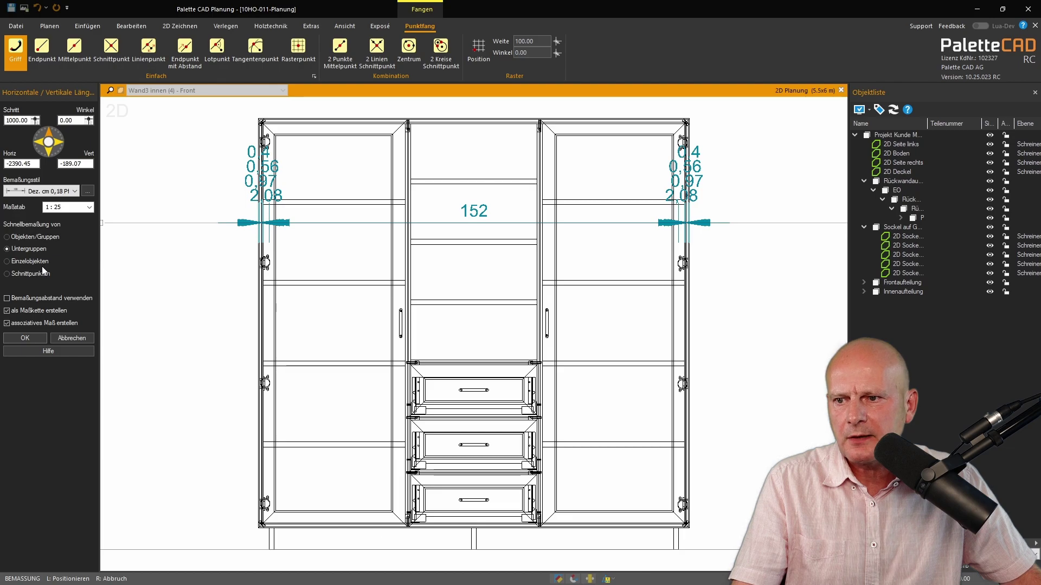
{"action": "left_click", "coordinate": [18, 264]}
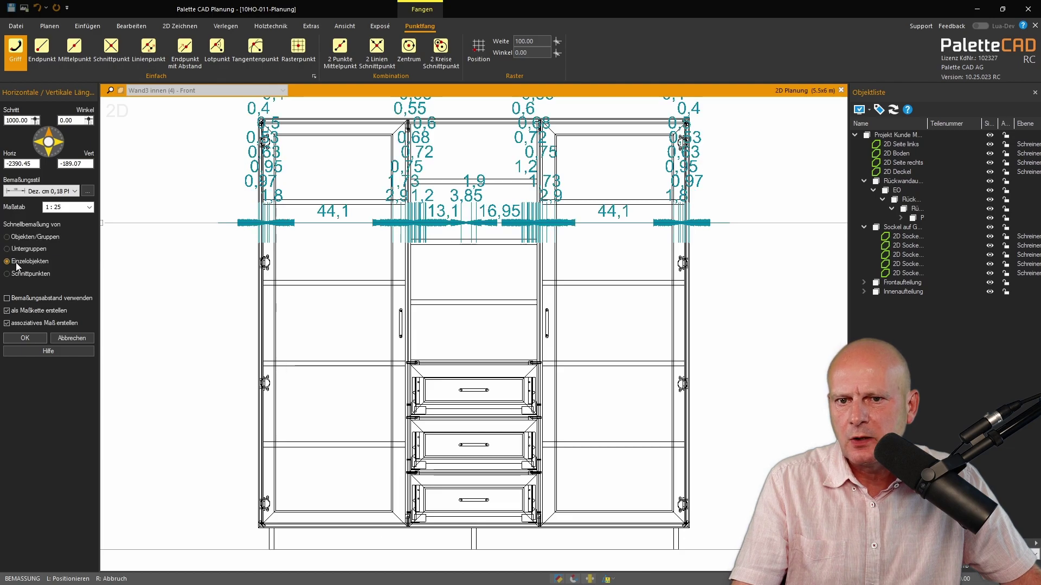
{"action": "left_click", "coordinate": [23, 275]}
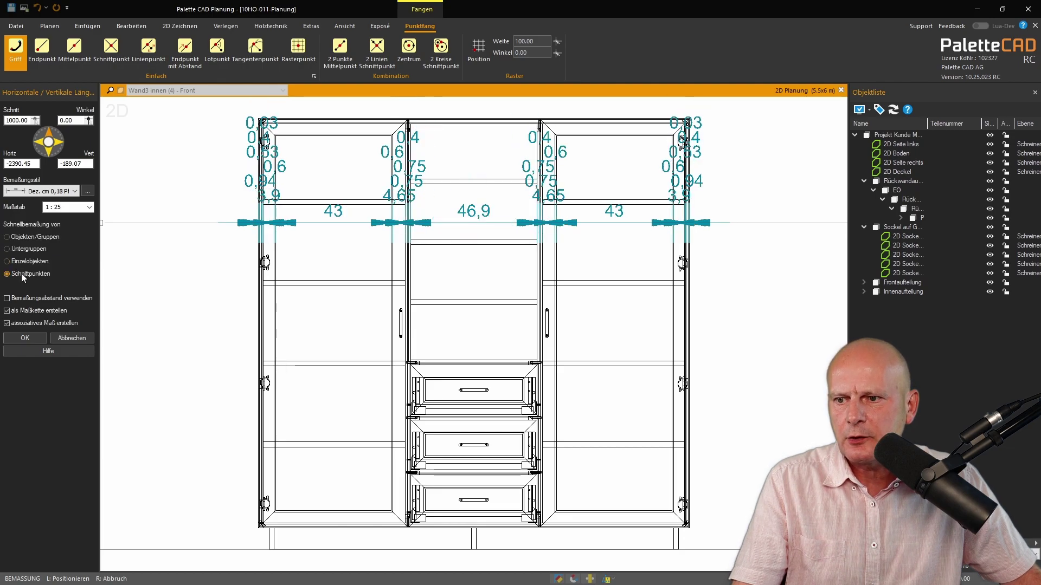
{"action": "left_click", "coordinate": [28, 239]}
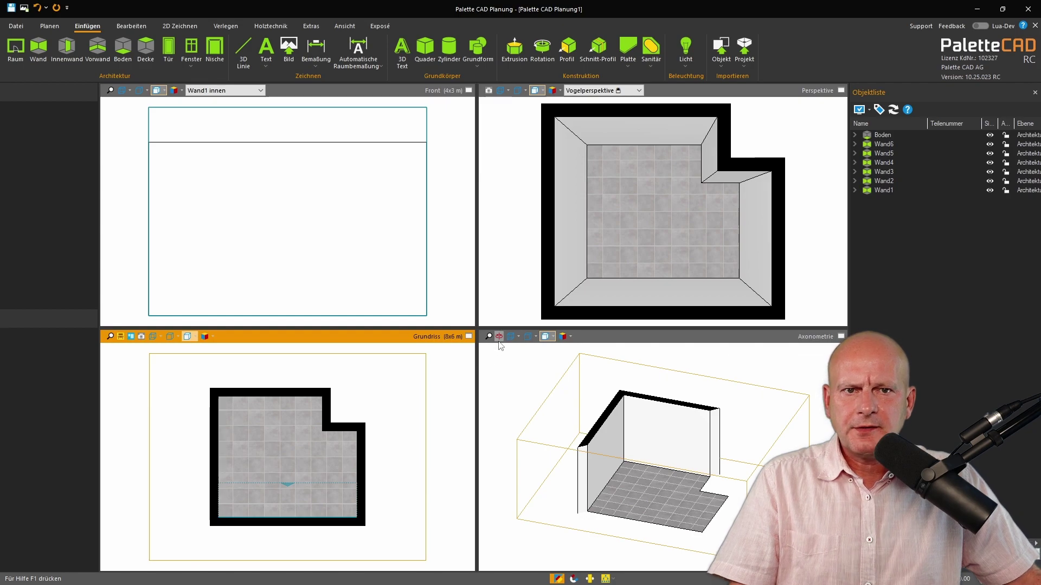
Add a floor-level shower with a 330-wide drain, 190 from the right and 50 from the back.
{"action": "left_click", "coordinate": [653, 66]}
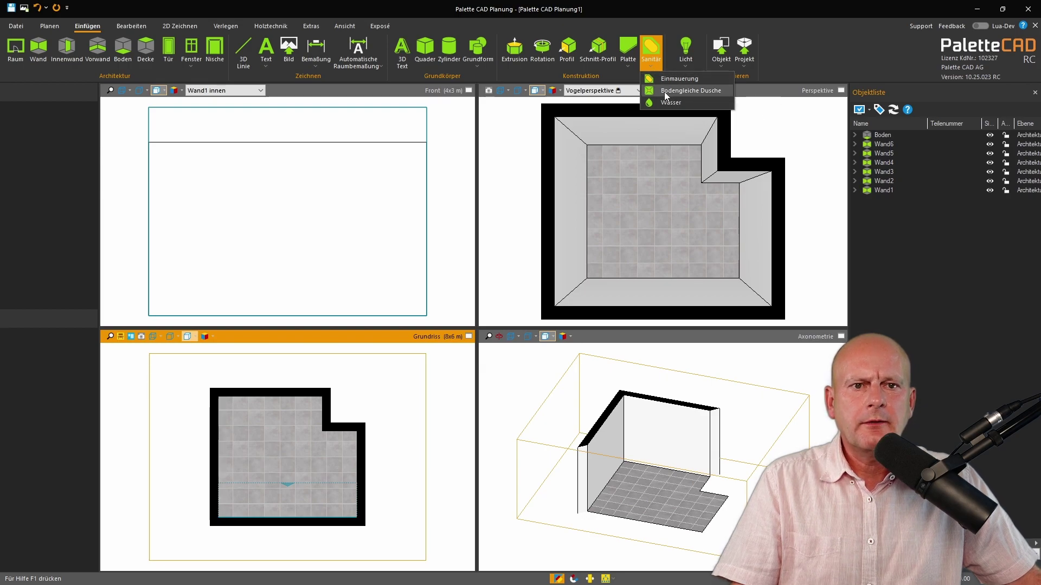
{"action": "left_click", "coordinate": [665, 93]}
{"action": "left_click", "coordinate": [389, 174]}
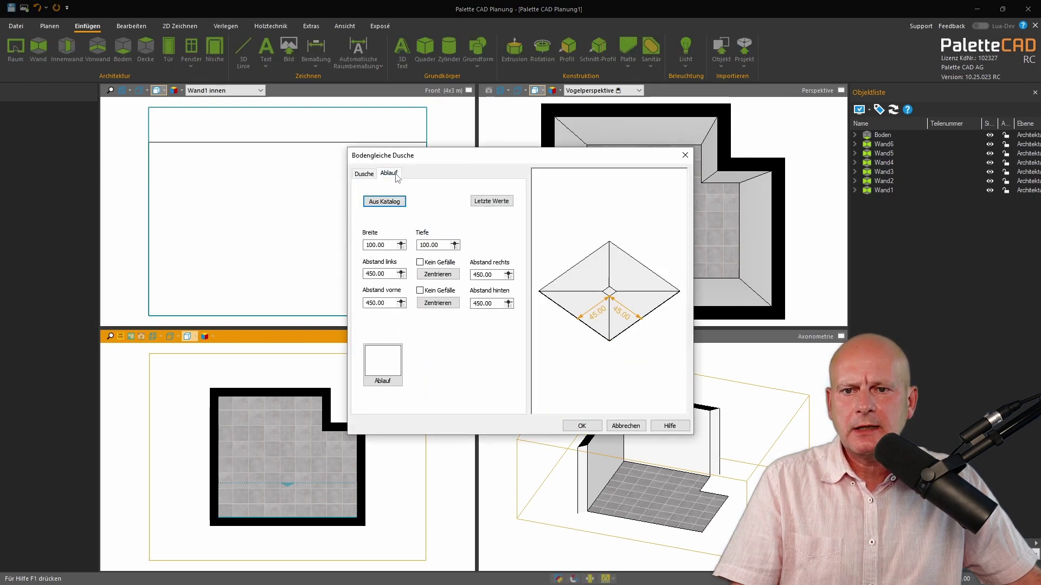
{"action": "double_click", "coordinate": [396, 246]}
{"action": "type", "text": "270"}
{"action": "left_click", "coordinate": [401, 244]}
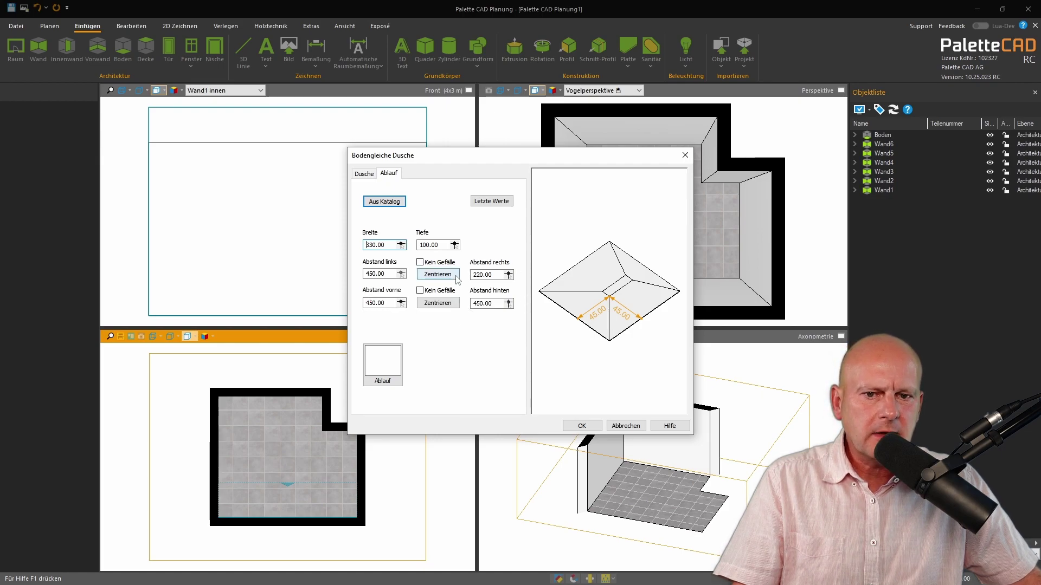
{"action": "type", "text": "0"}
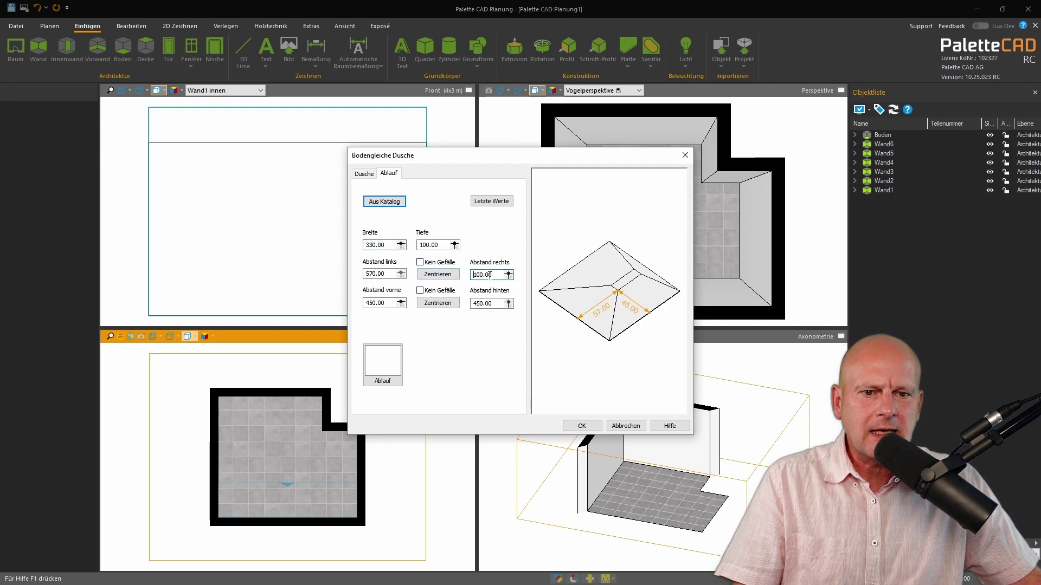
{"action": "type", "text": "19"}
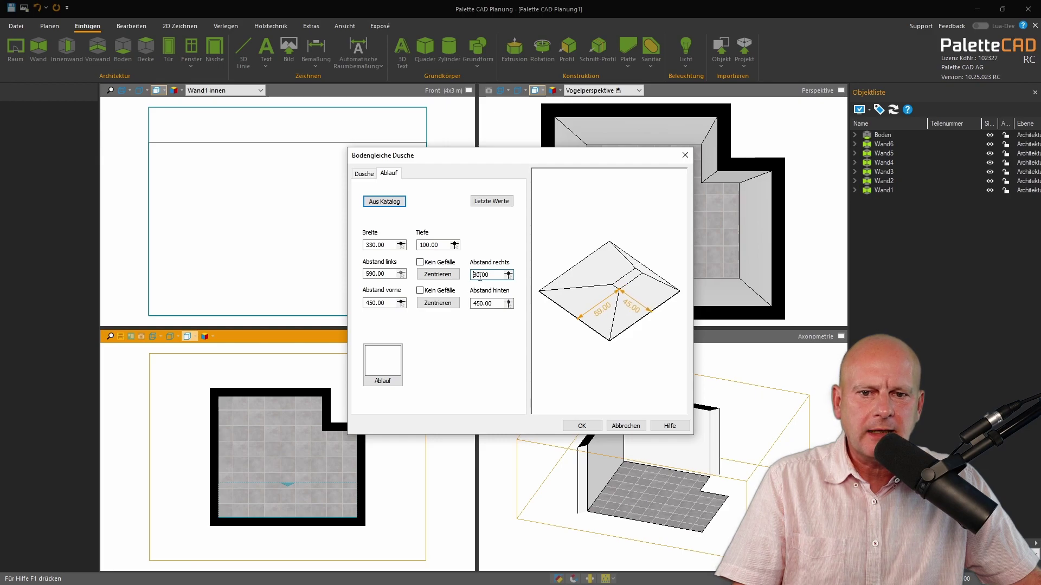
{"action": "key", "text": "Tab"}
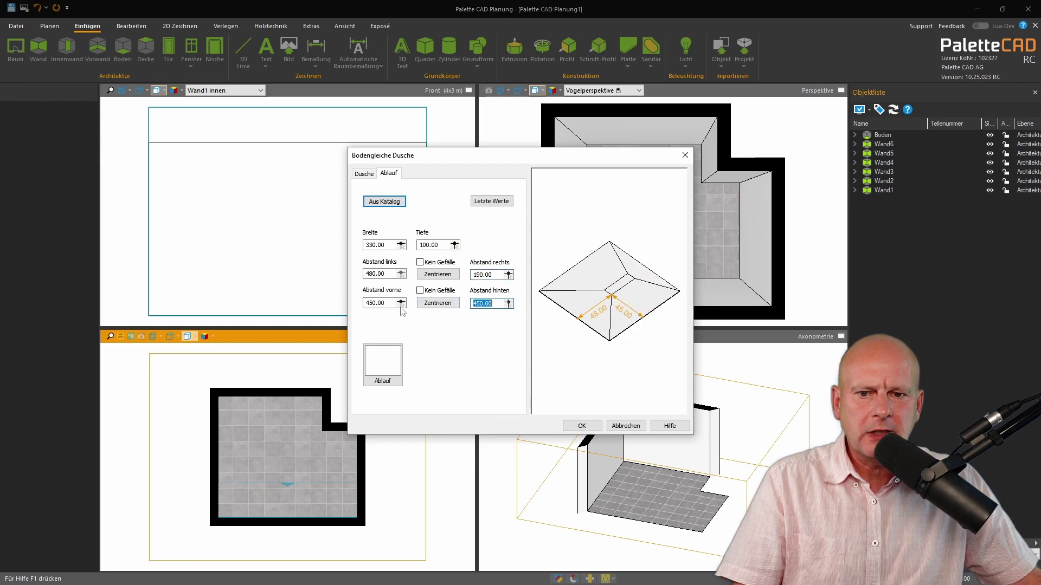
{"action": "type", "text": "21"}
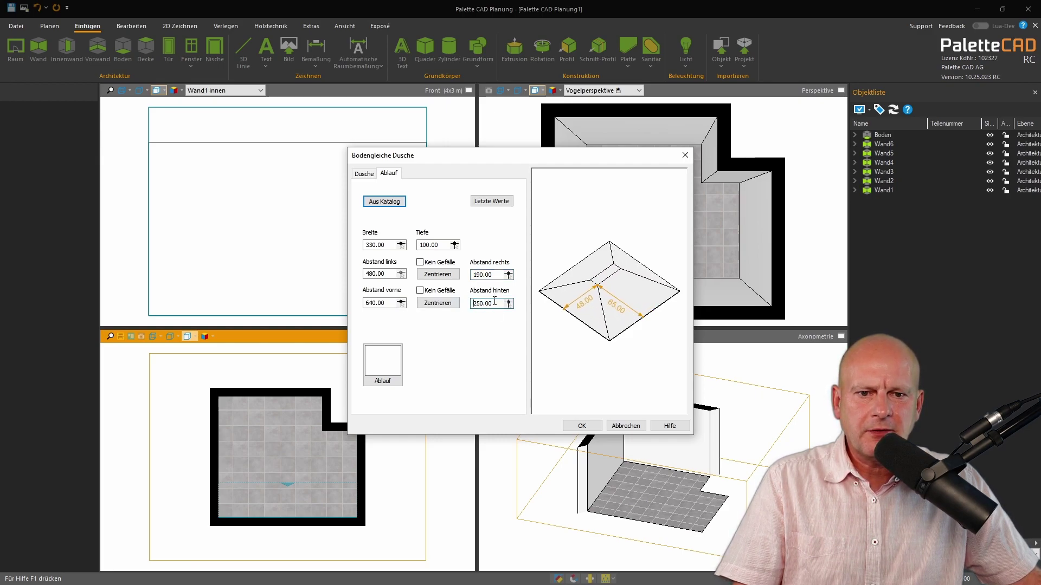
{"action": "key", "text": "Delete"}
{"action": "key", "text": "Delete"}
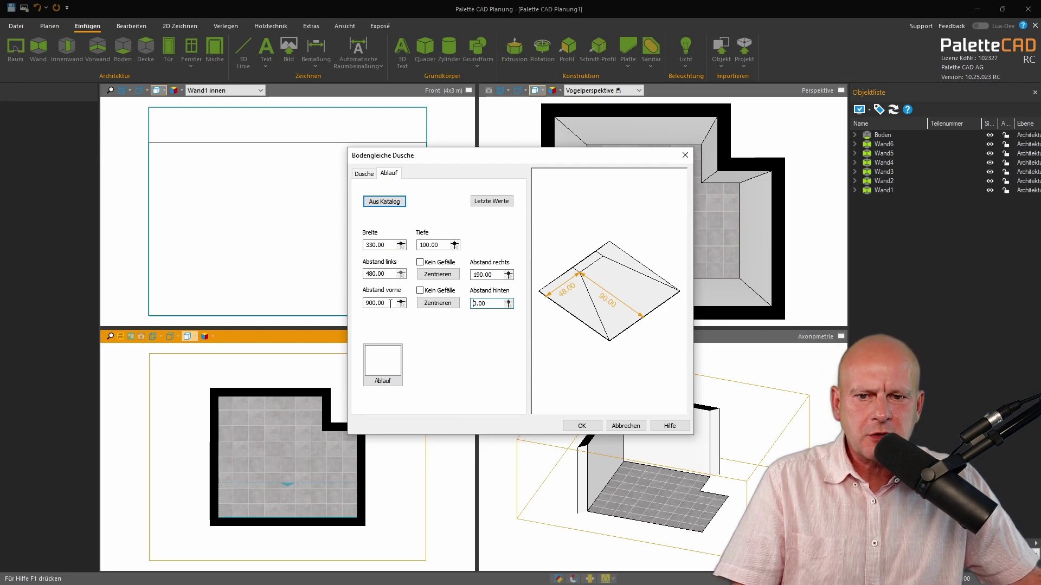
{"action": "type", "text": "5"}
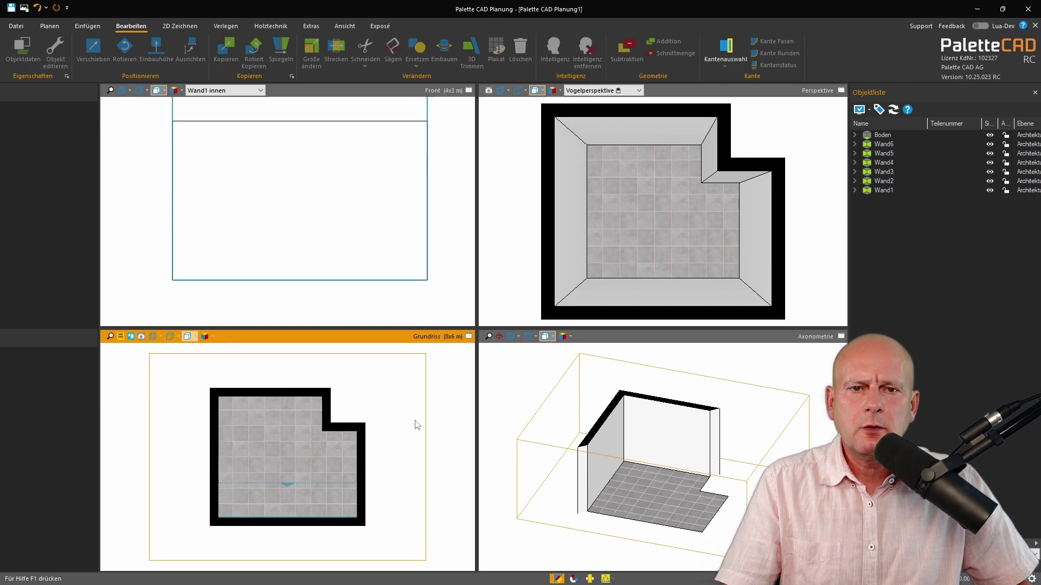
Make the wall front view active in the Palette CAD plan.
{"action": "left_click", "coordinate": [357, 263]}
{"action": "scroll", "coordinate": [349, 251], "scroll_direction": "down", "scroll_amount": 2}
{"action": "scroll", "coordinate": [353, 251], "scroll_direction": "down", "scroll_amount": 2}
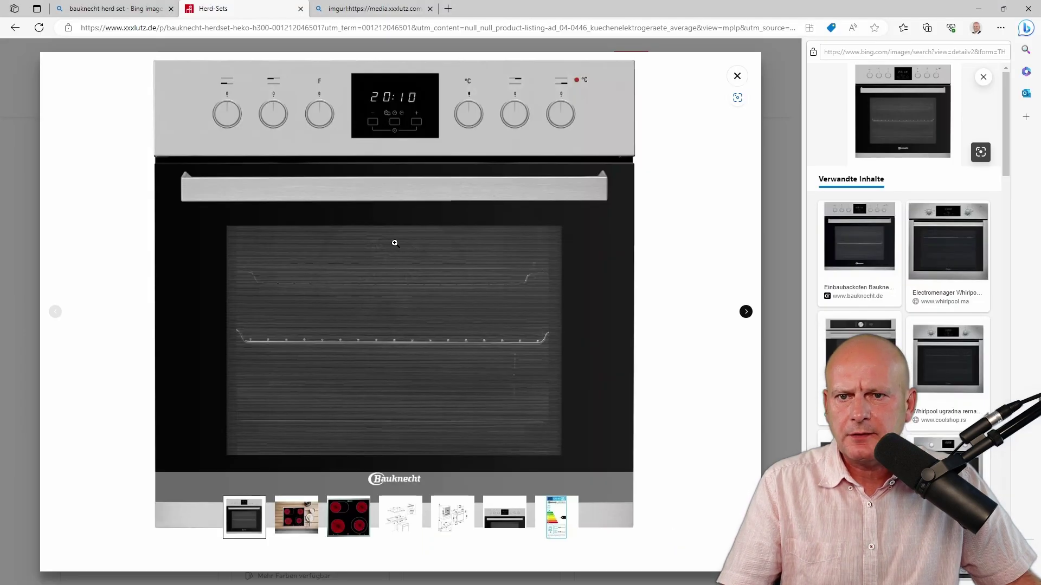
Copy the Bauknecht oven picture from Edge's visual search page.
{"action": "left_click", "coordinate": [929, 104]}
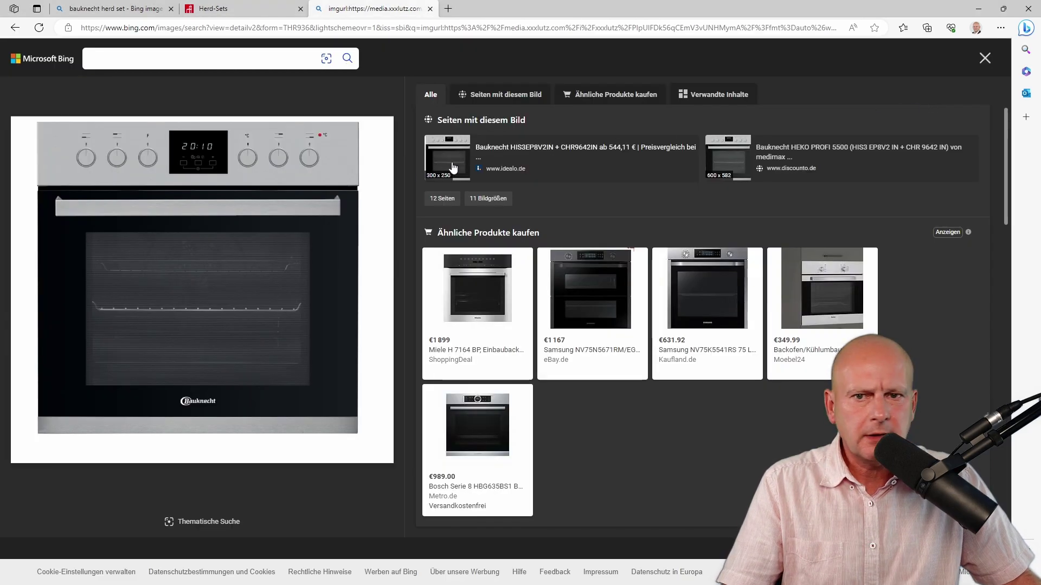
{"action": "right_click", "coordinate": [237, 273]}
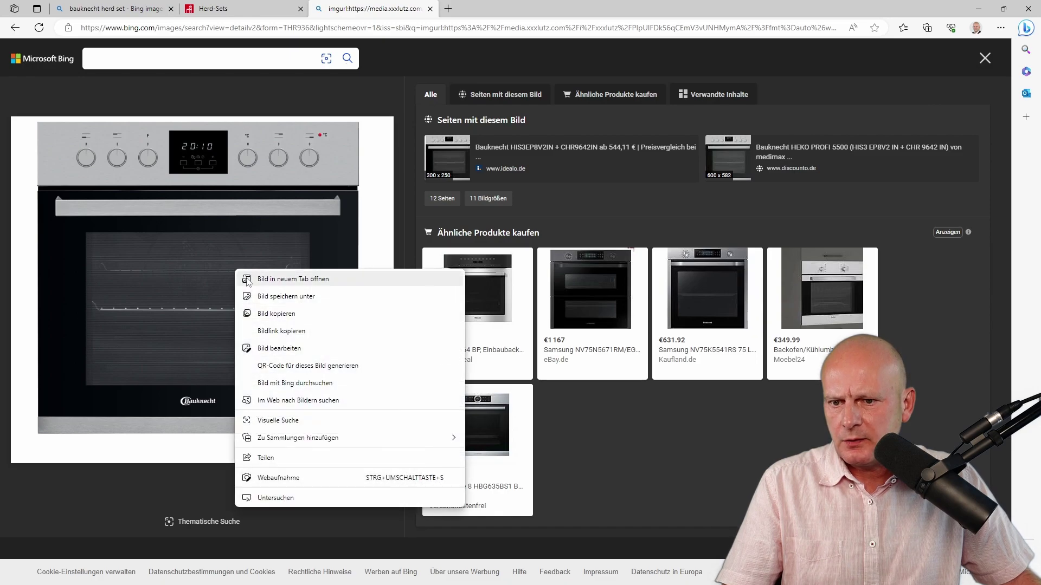
{"action": "left_click", "coordinate": [273, 315]}
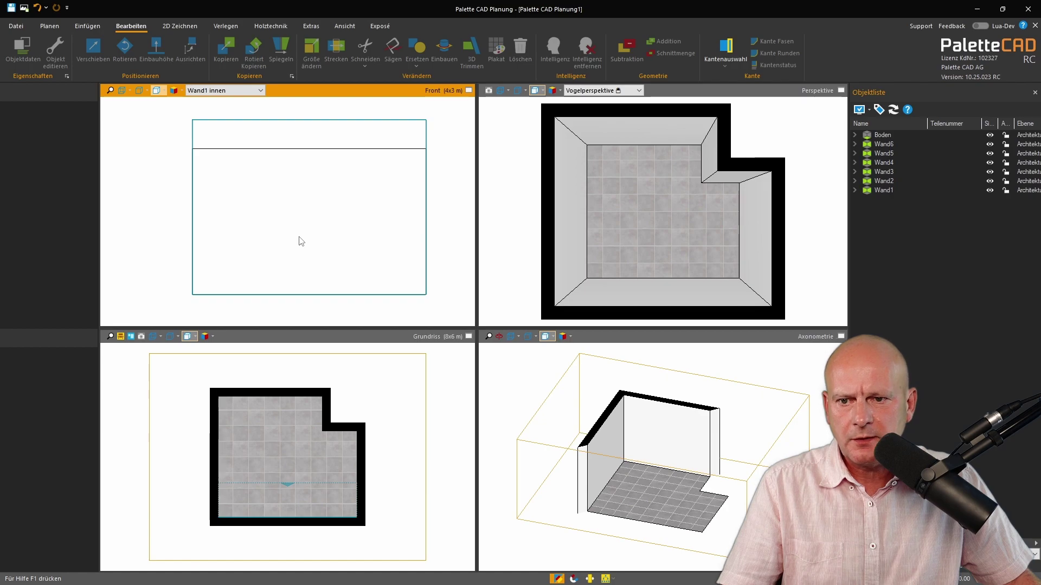
Paste the oven picture at 1000 × 907 mm onto the wall front and select it alone.
{"action": "key", "text": "ctrl+v"}
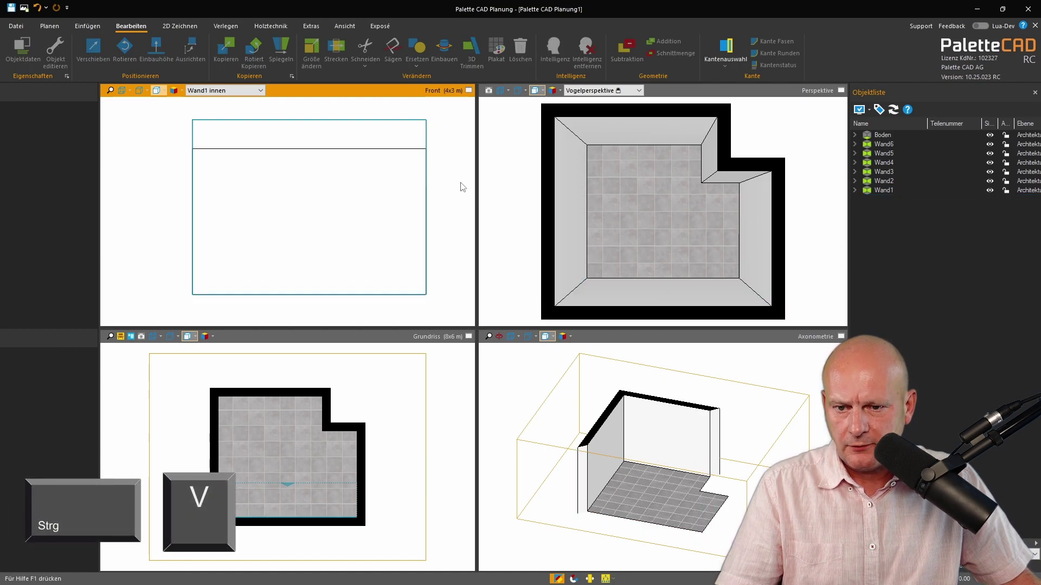
{"action": "key", "text": "ctrl+v"}
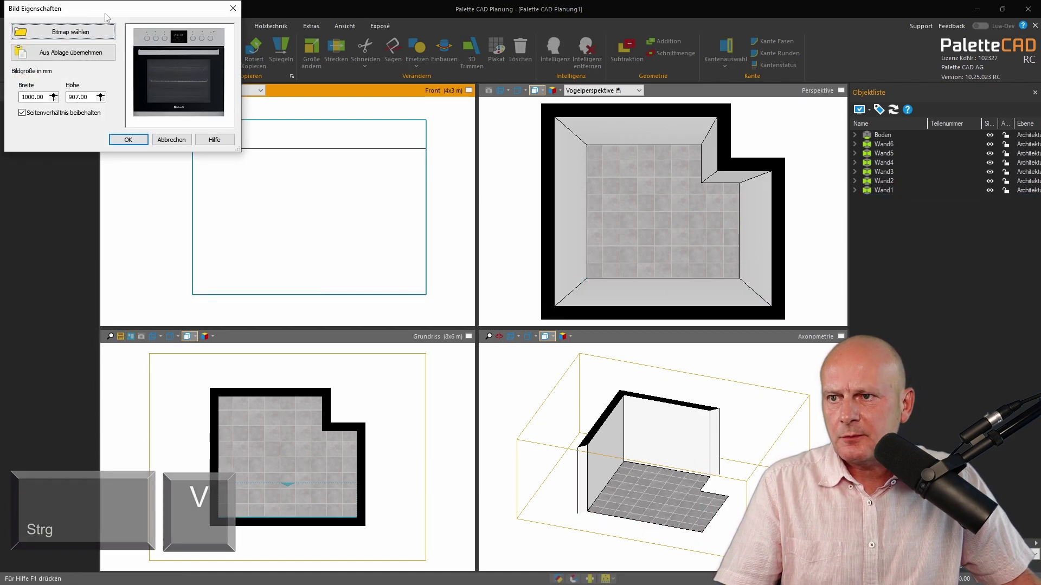
{"action": "left_click_drag", "start_coordinate": [105, 13], "coordinate": [187, 54]}
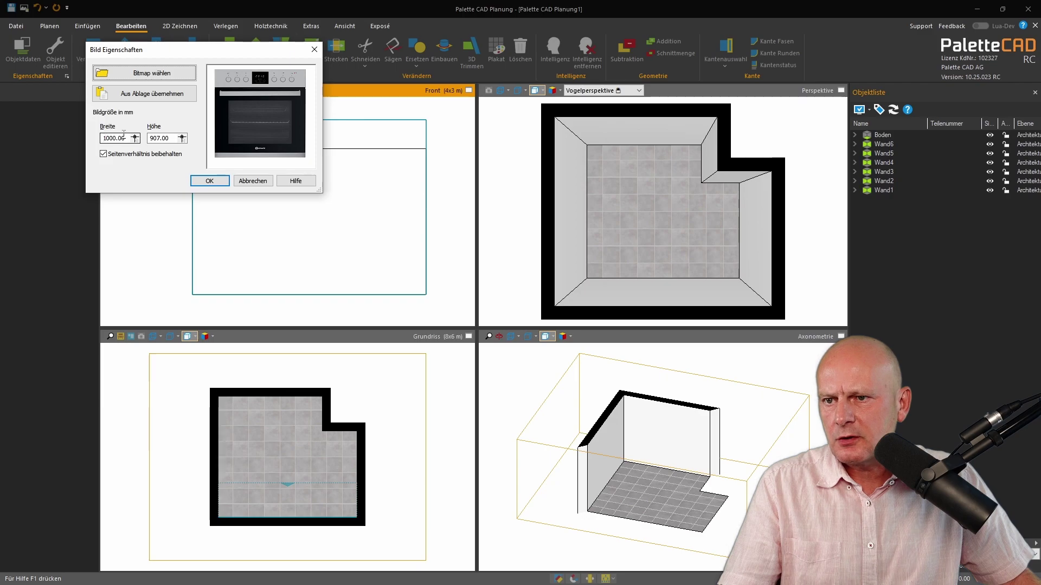
{"action": "left_click", "coordinate": [209, 181]}
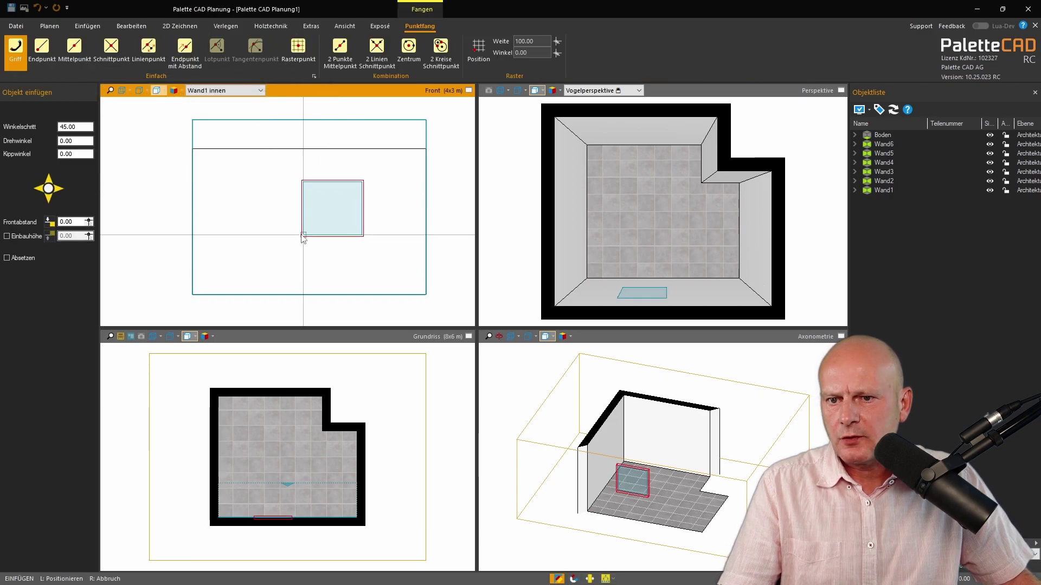
{"action": "left_click", "coordinate": [284, 236]}
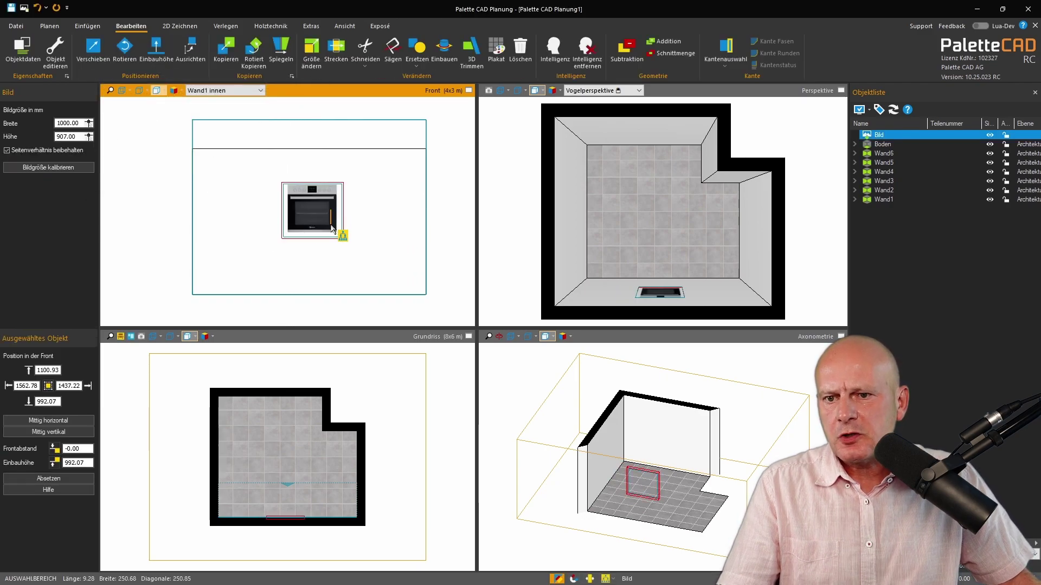
{"action": "left_click", "coordinate": [360, 220], "text": "ctrl"}
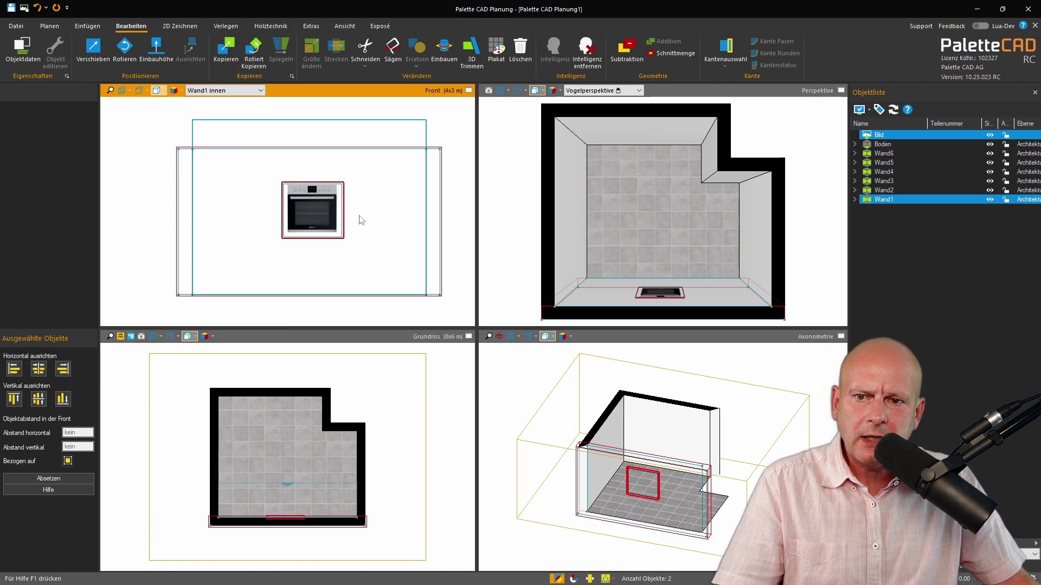
{"action": "left_click", "coordinate": [332, 219]}
Cut away the strip left of the oven in the picture.
{"action": "scroll", "coordinate": [318, 196], "scroll_direction": "up", "scroll_amount": 1}
{"action": "scroll", "coordinate": [324, 201], "scroll_direction": "up", "scroll_amount": 1}
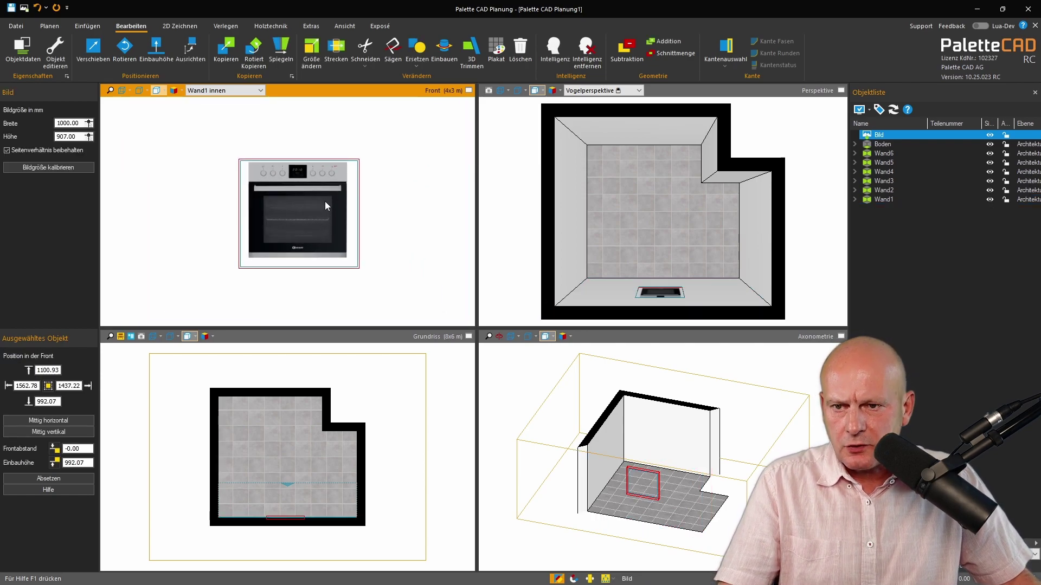
{"action": "key", "text": "s"}
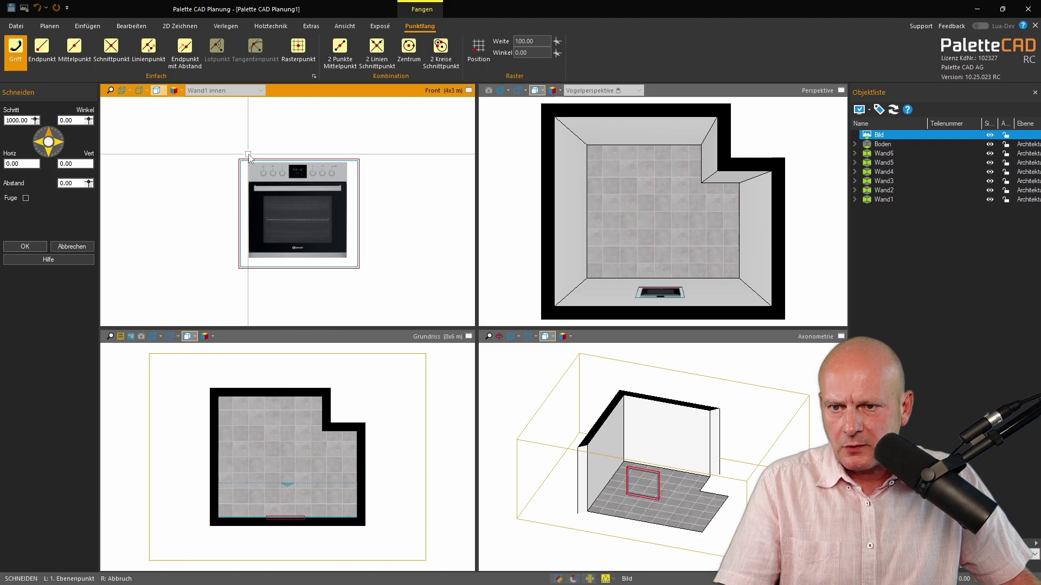
{"action": "left_click", "coordinate": [248, 154]}
{"action": "left_click", "coordinate": [248, 281]}
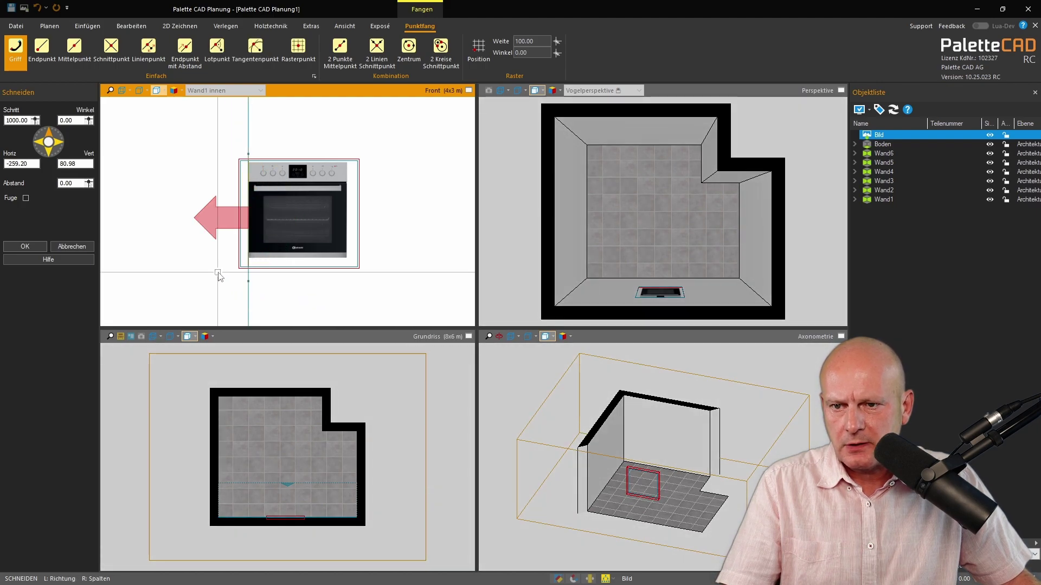
{"action": "left_click", "coordinate": [219, 276]}
Cut away the bottom and right margins around the oven.
{"action": "key", "text": "s"}
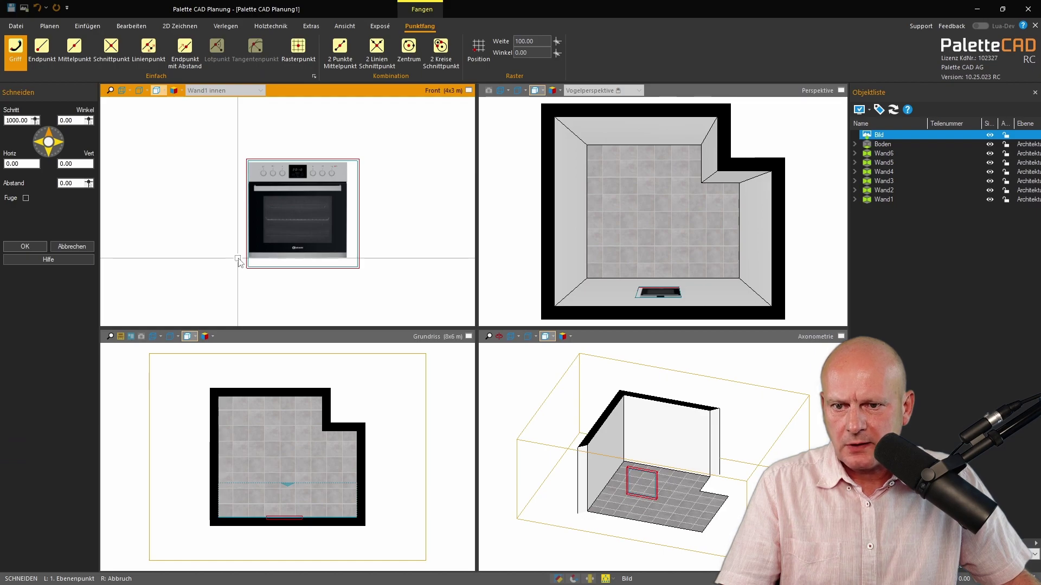
{"action": "left_click", "coordinate": [238, 258]}
{"action": "left_click", "coordinate": [390, 258]}
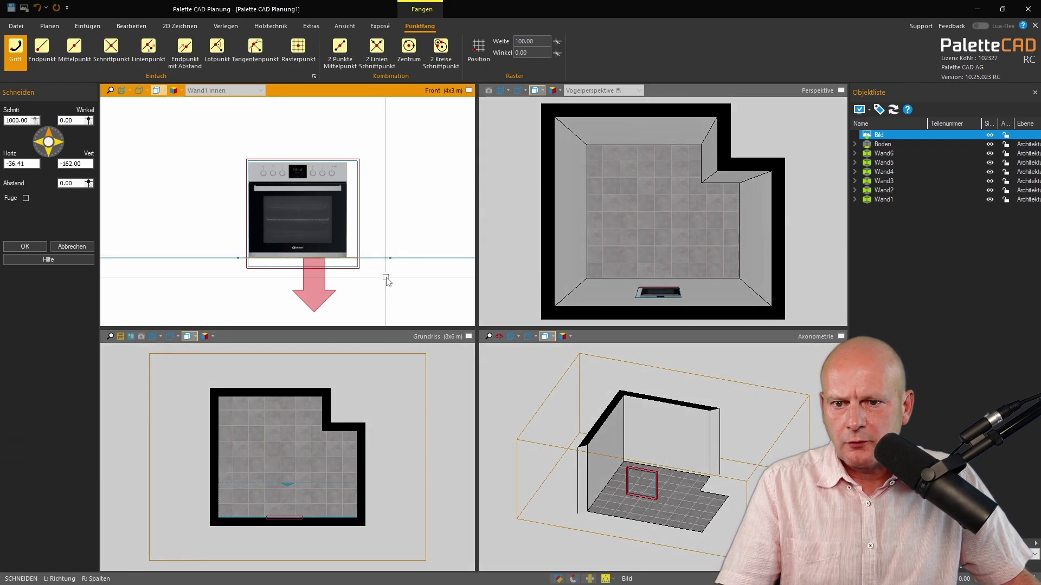
{"action": "left_click", "coordinate": [386, 280]}
{"action": "key", "text": "s"}
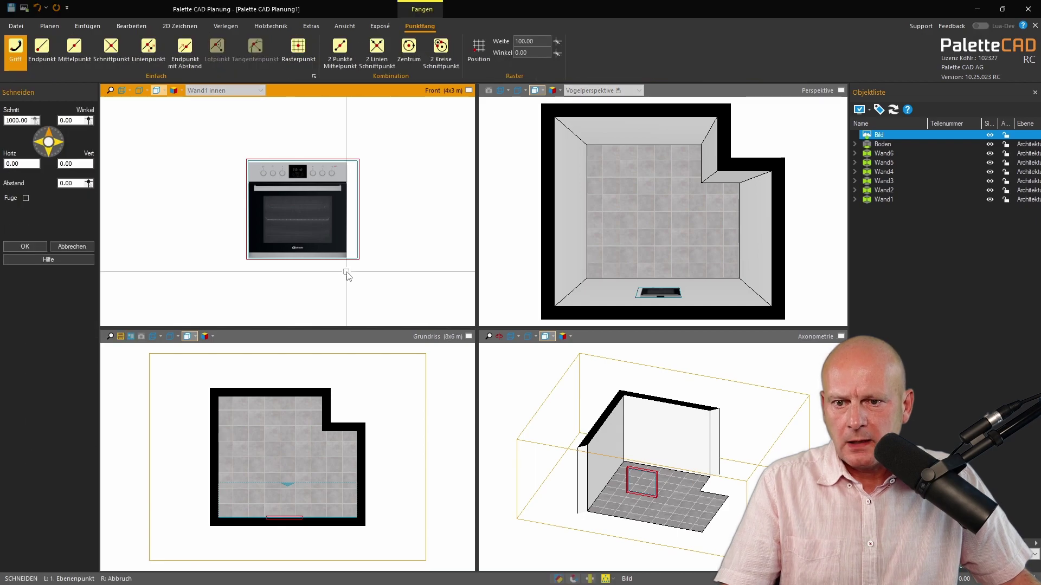
{"action": "left_click", "coordinate": [347, 271]}
{"action": "left_click", "coordinate": [346, 146]}
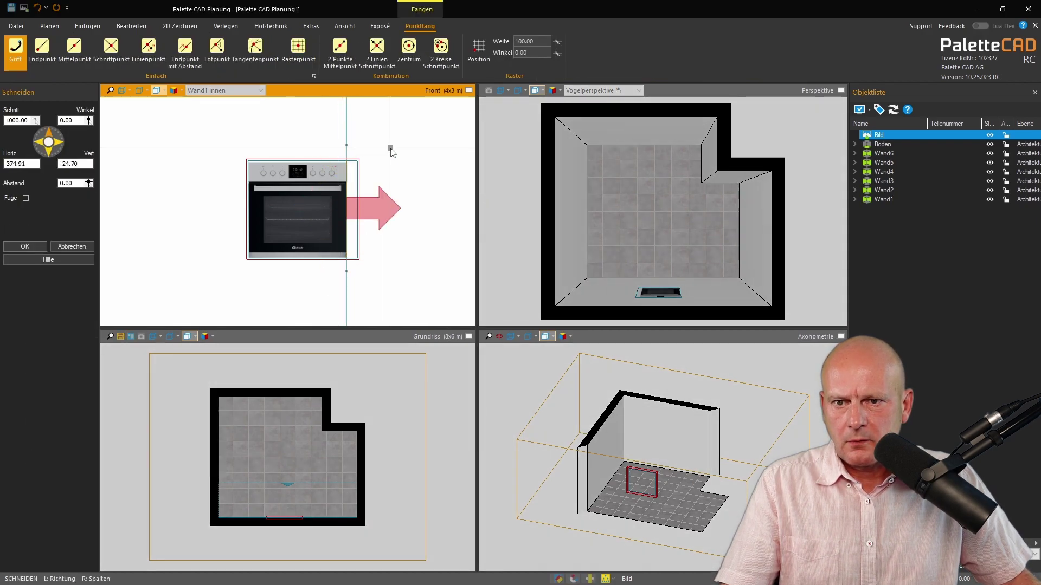
{"action": "left_click", "coordinate": [391, 152]}
{"action": "left_click", "coordinate": [378, 27]}
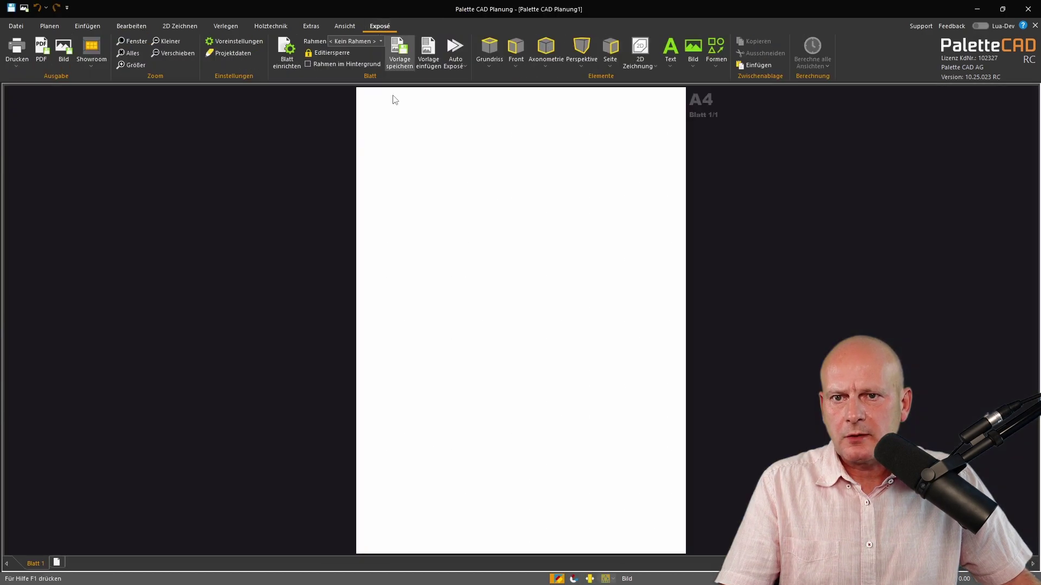
Paste the oven picture on the A4 Exposé sheet, move it down-right and enlarge it.
{"action": "key", "text": "ctrl+v"}
{"action": "key", "text": "ctrl+v"}
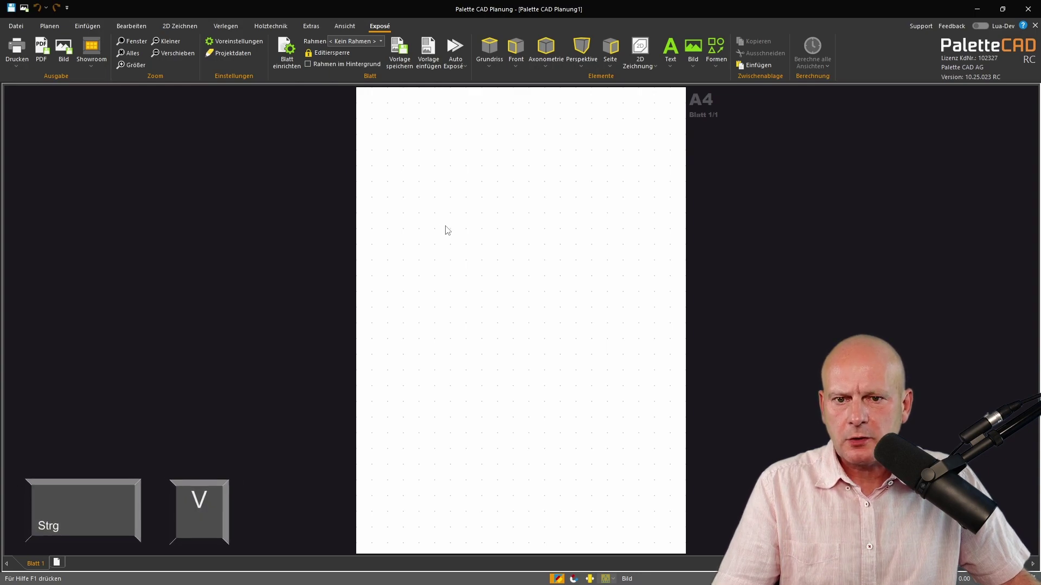
{"action": "left_click_drag", "start_coordinate": [397, 126], "coordinate": [437, 193]}
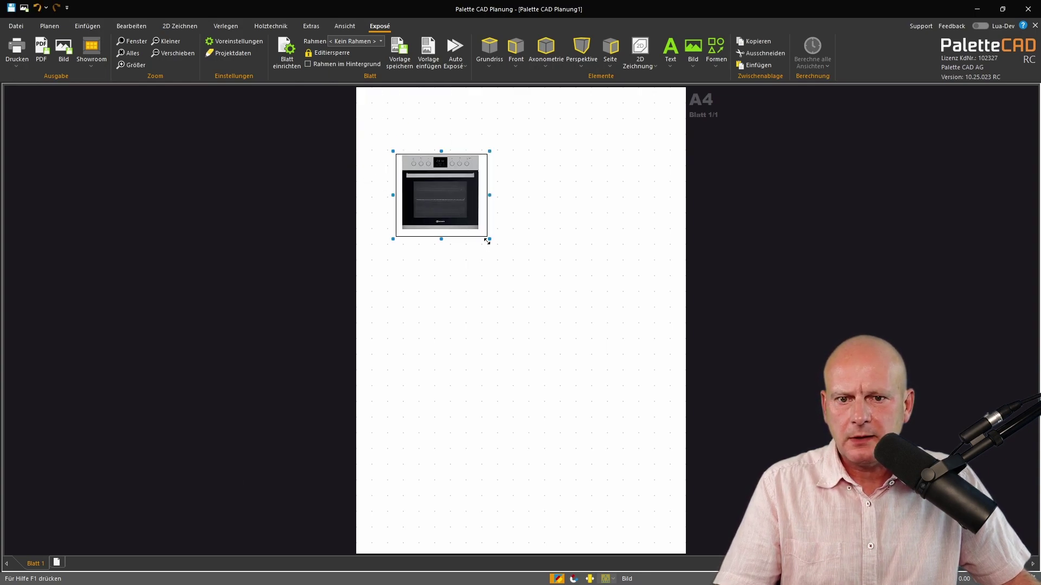
{"action": "left_click_drag", "start_coordinate": [488, 239], "coordinate": [552, 284]}
{"action": "left_click", "coordinate": [621, 261]}
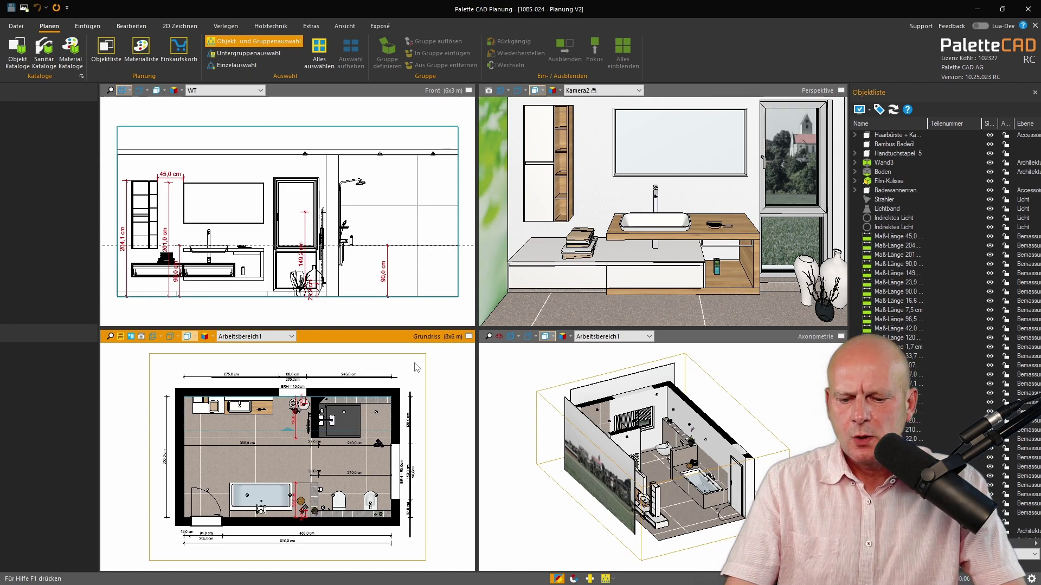
Generate the Stückliste parts list for the 10BS-024 bathroom plan with F9.
{"action": "key", "text": "F9"}
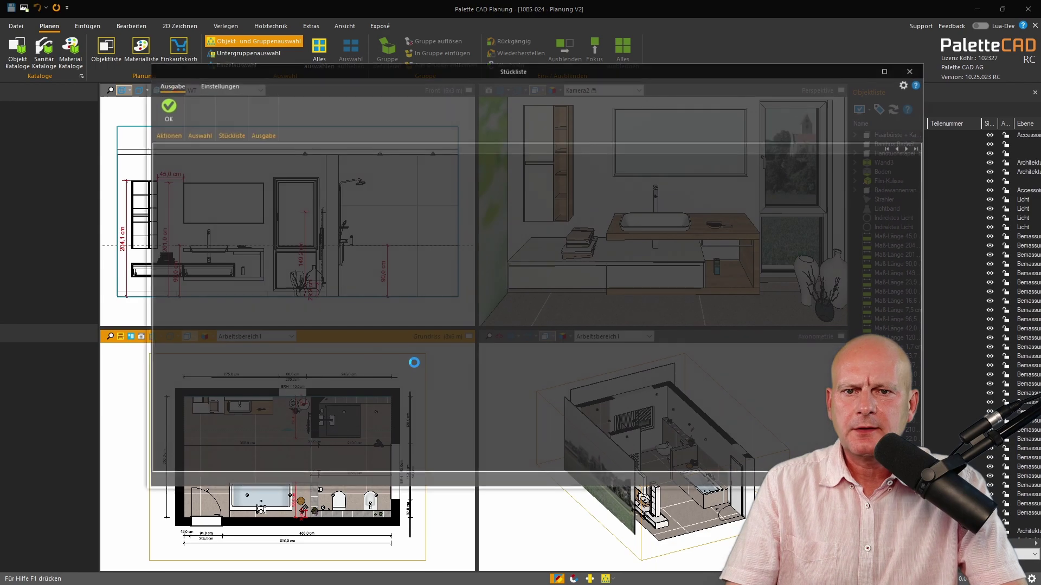